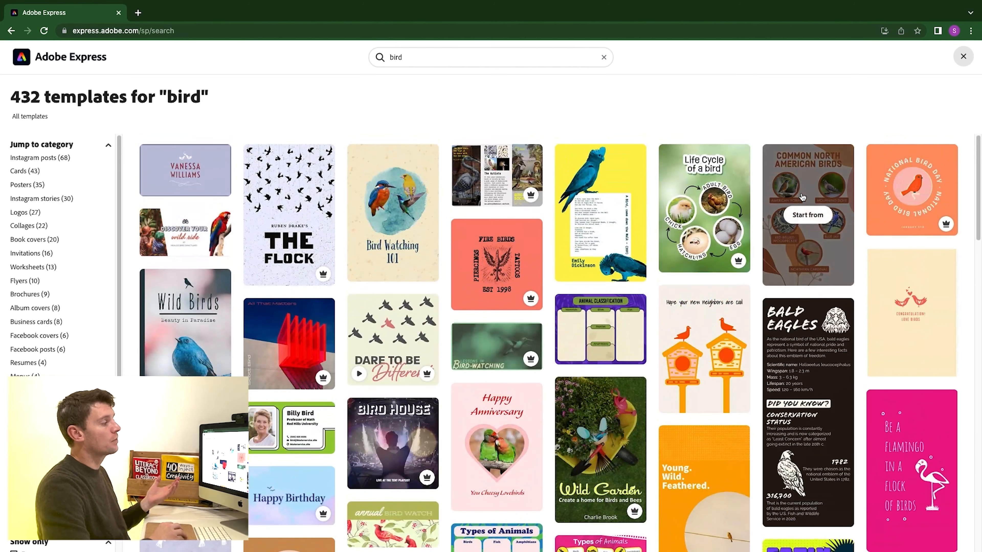
- Open the "Common North American Birds" template, examine its photo groups, title and background as separate elements, and leave it without saving
left_click(801, 197)
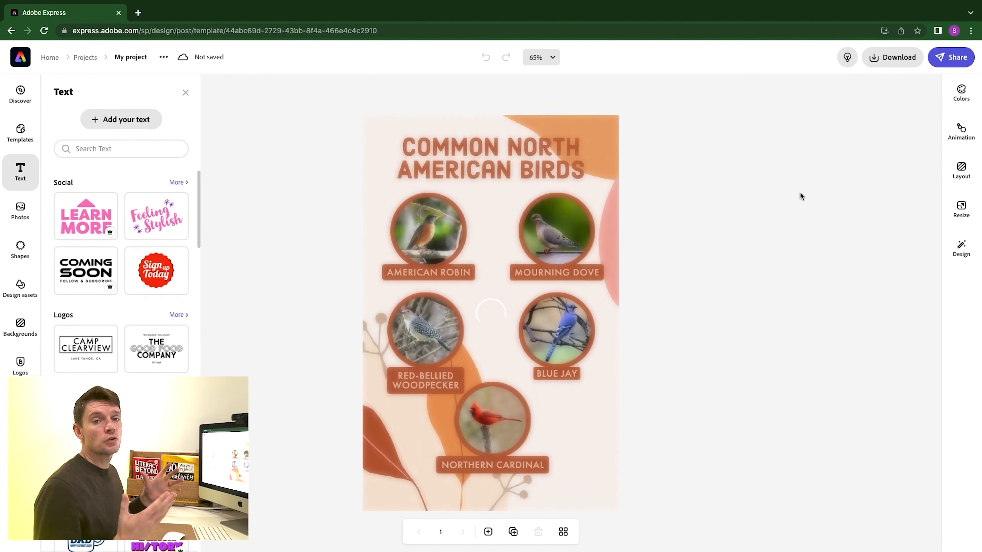
left_click(416, 240)
left_click(550, 233)
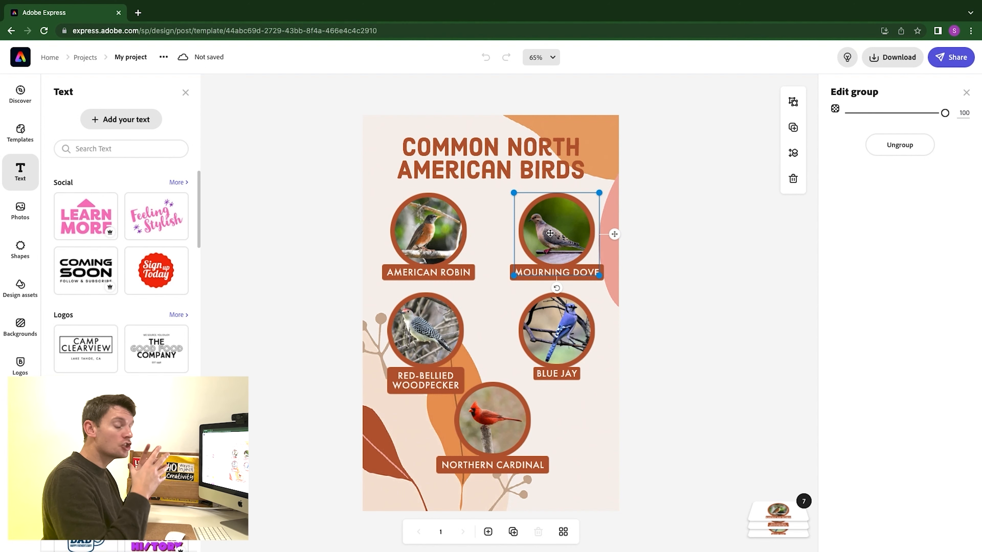
left_click(436, 147)
left_click(348, 470)
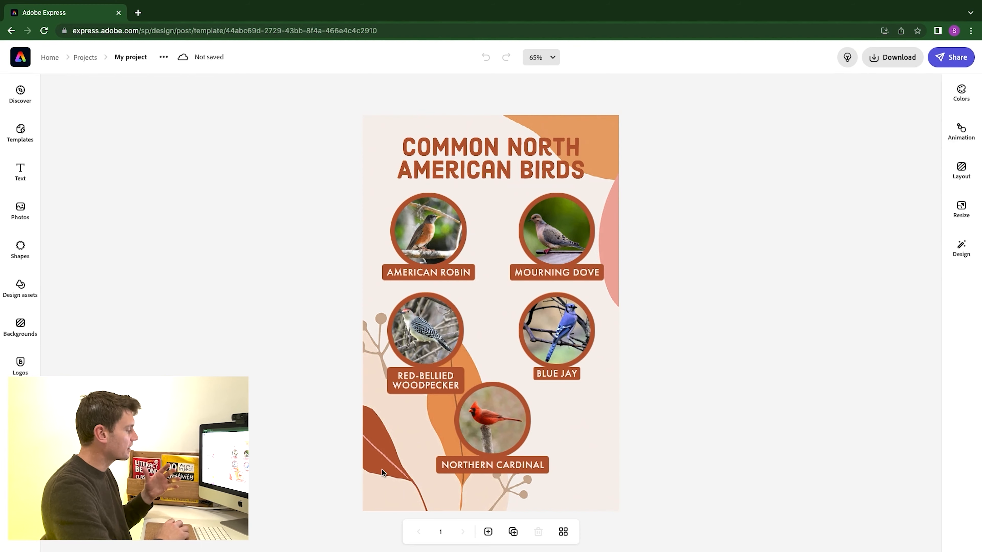
left_click(381, 473)
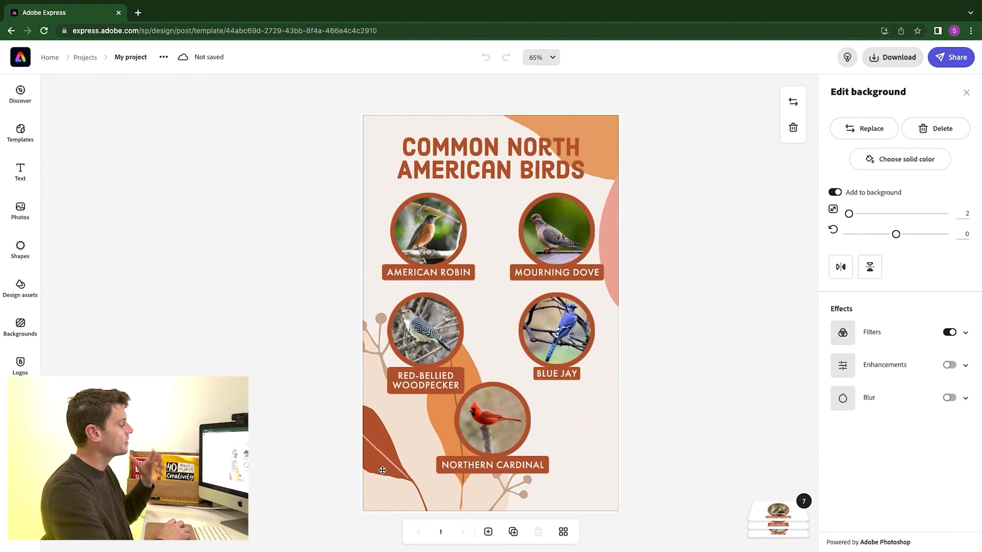
left_click(44, 66)
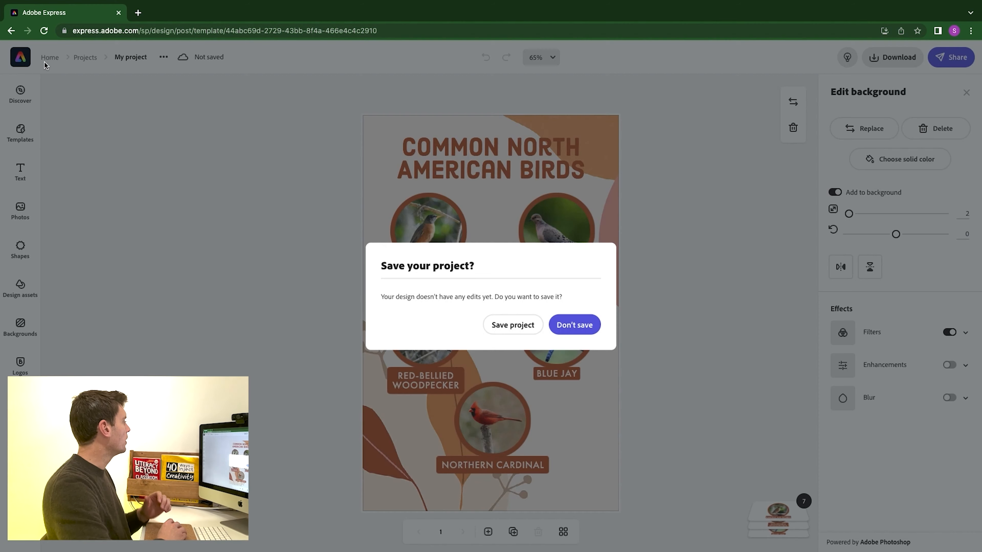
left_click(565, 325)
- Search all templates for "animal alphabet" and start a project from the "E is for Elephant" template
left_click(398, 59)
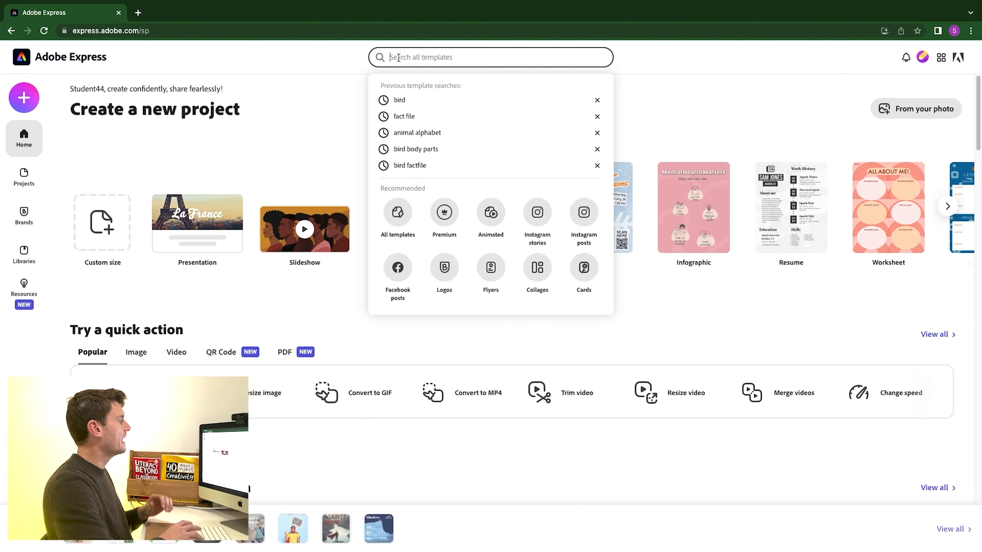
type("animal alphabet")
key("Return")
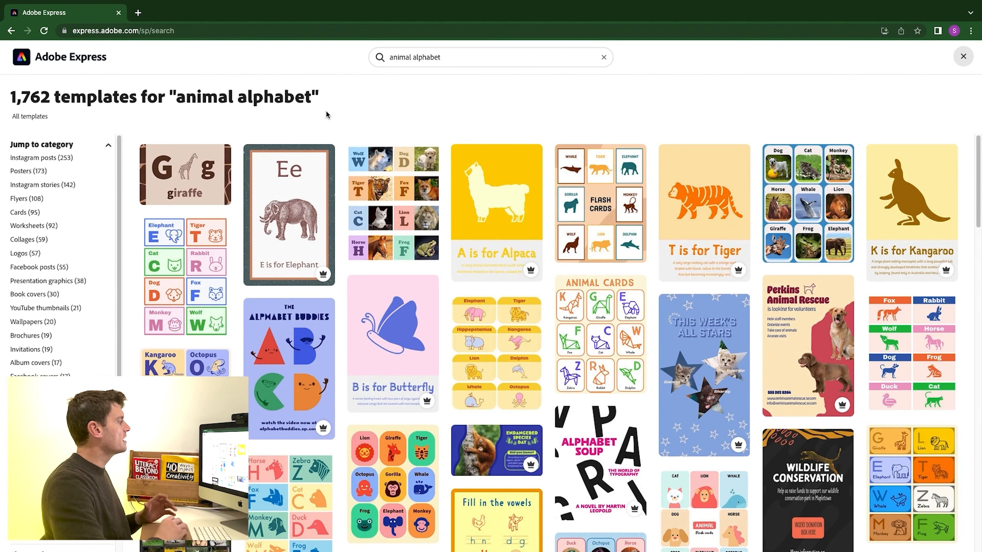
mouse_move(308, 275)
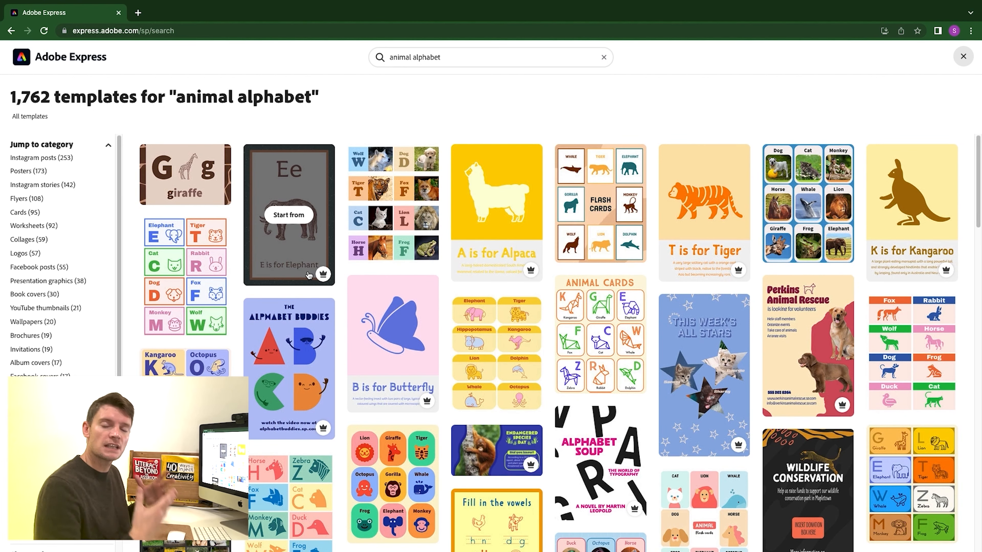
left_click(294, 217)
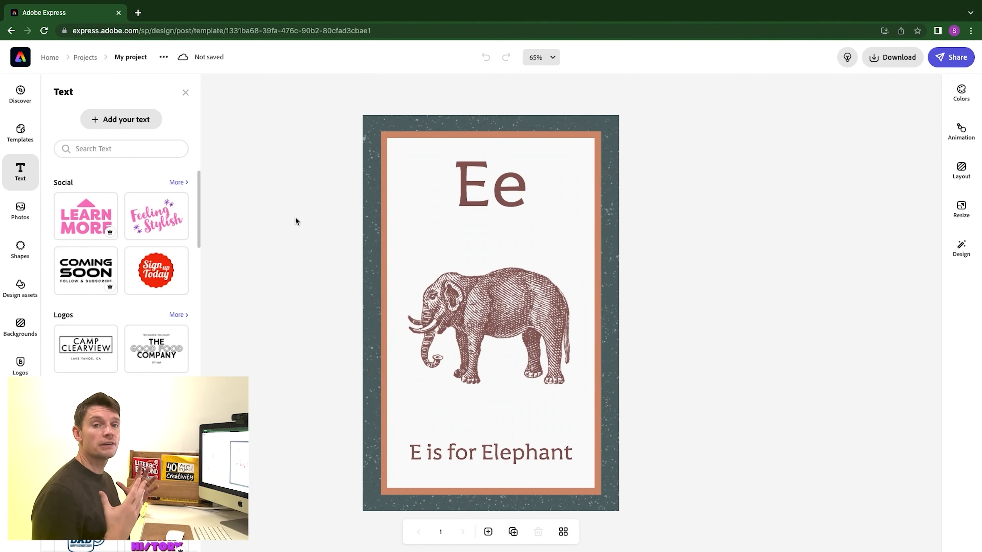
- Replace the speckled background overlay with the curved black line pattern, found by searching the design assets for "background"
left_click(371, 246)
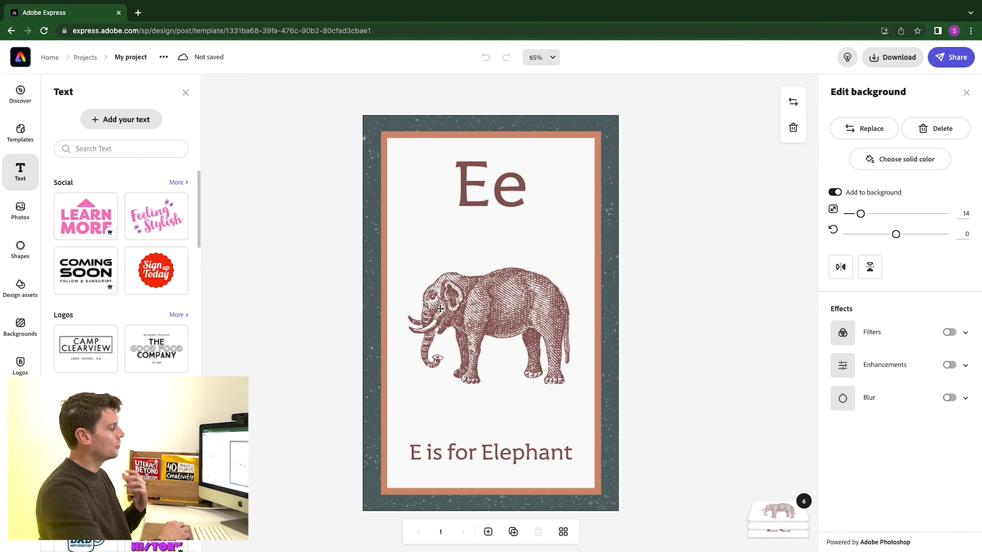
left_click(784, 517)
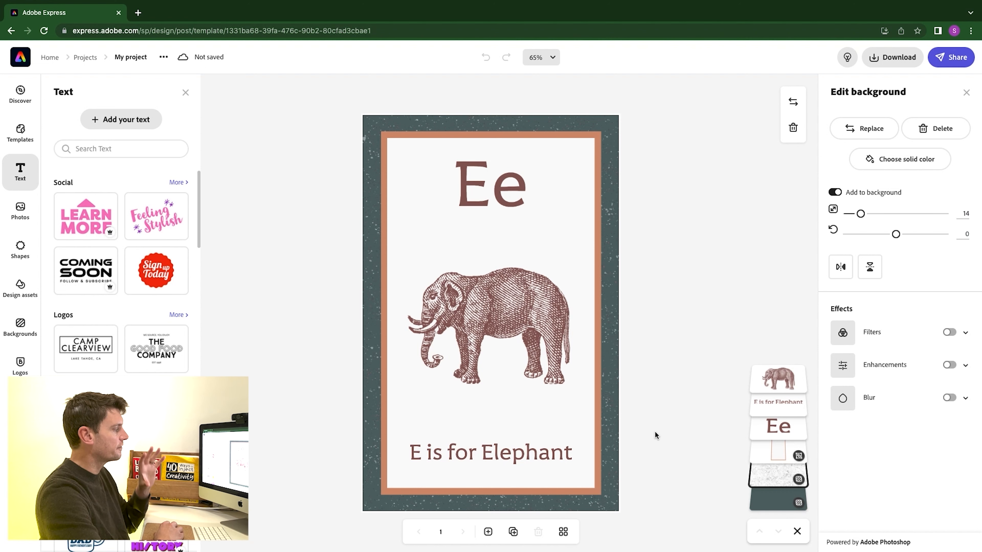
left_click(854, 132)
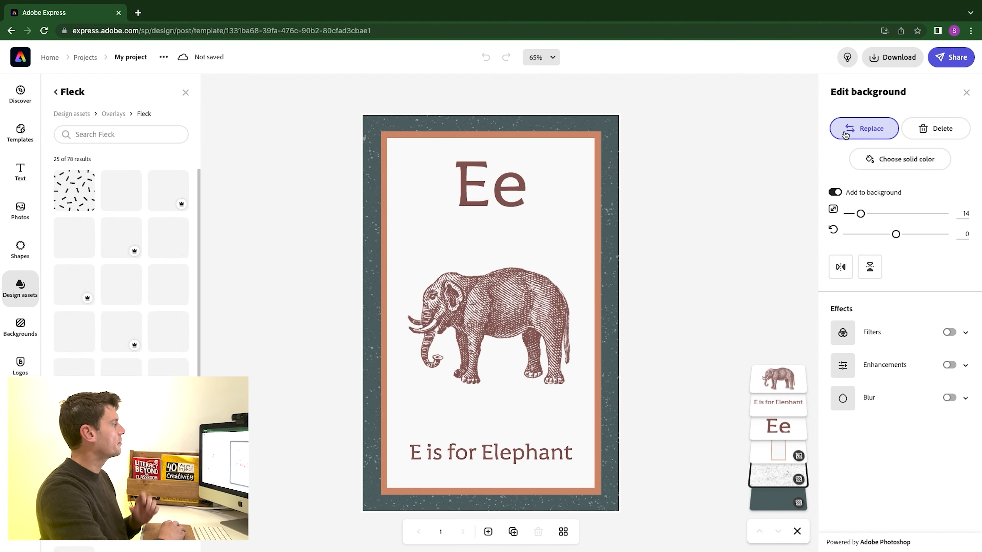
left_click(81, 116)
left_click(84, 120)
type("background")
key("Return")
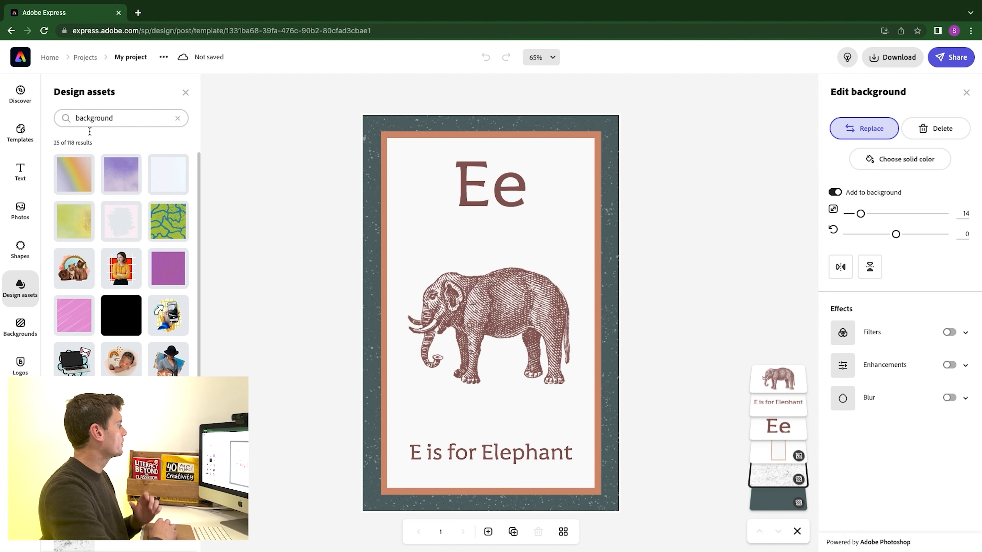
scroll(128, 318, "down", 2)
scroll(107, 350, "down", 1)
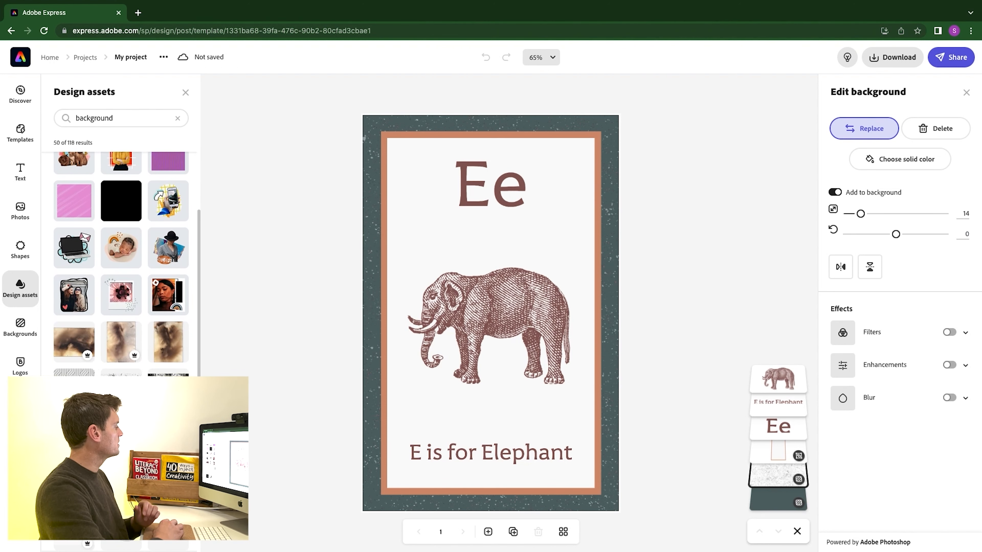
left_click(74, 388)
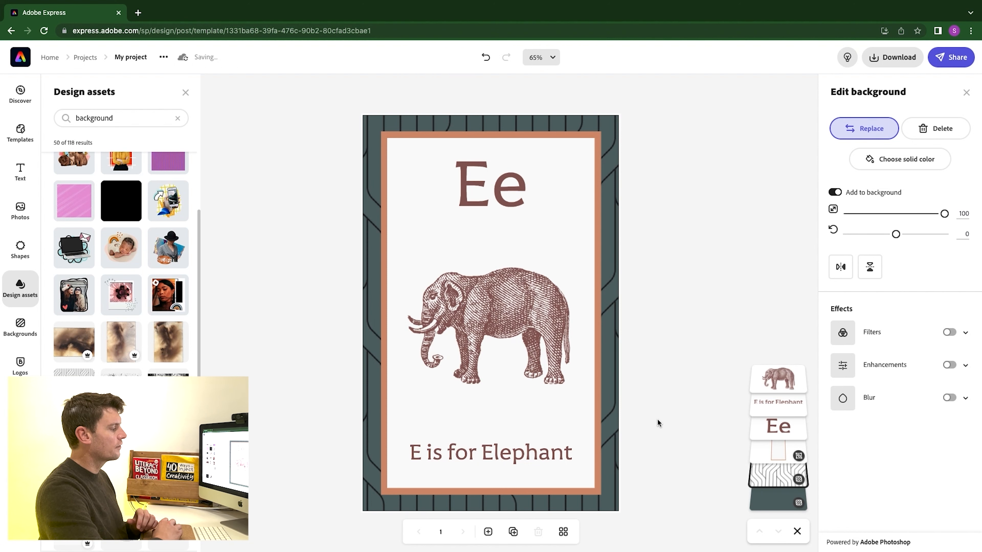
- Ungroup the card's frame and remove its orange border rectangle, keeping the inner white panel
left_click(765, 454)
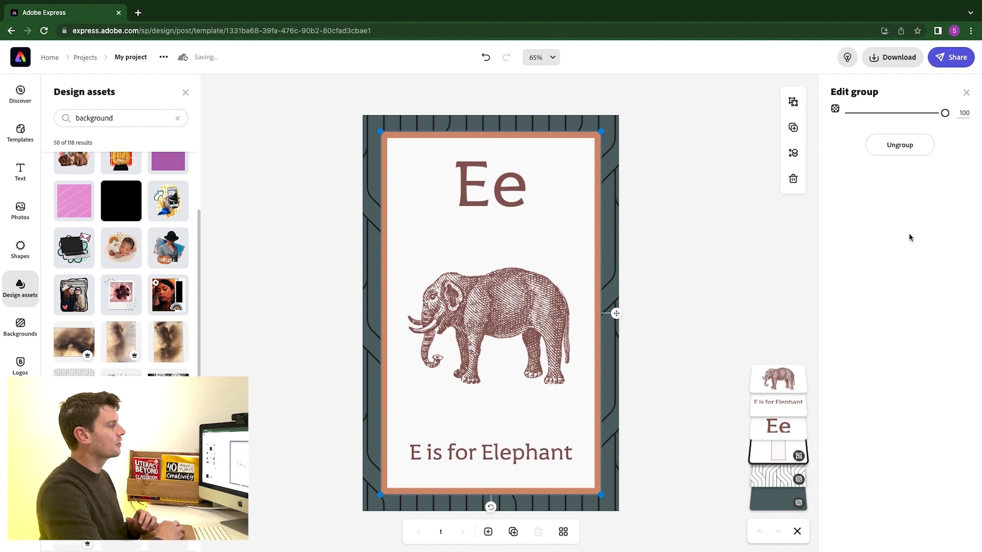
left_click(889, 153)
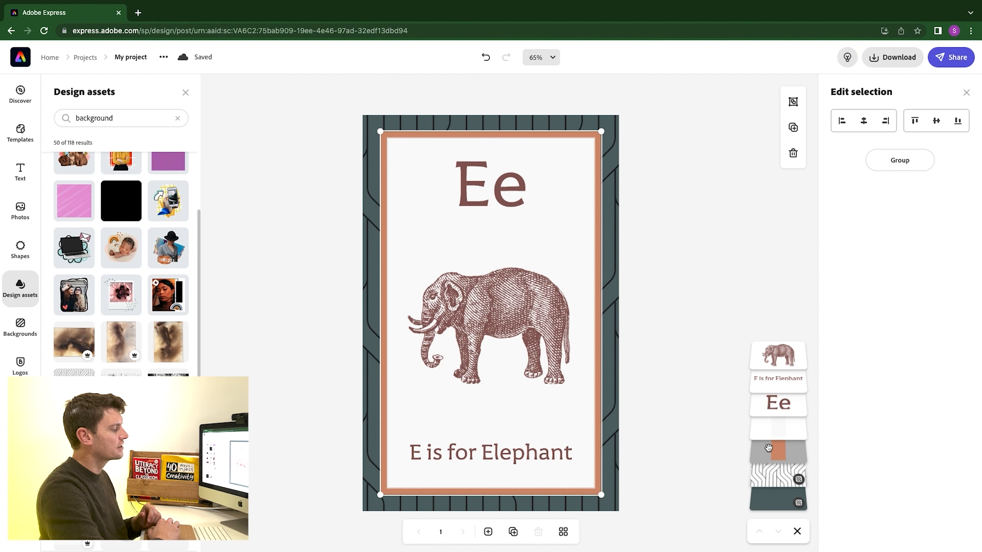
left_click(838, 170)
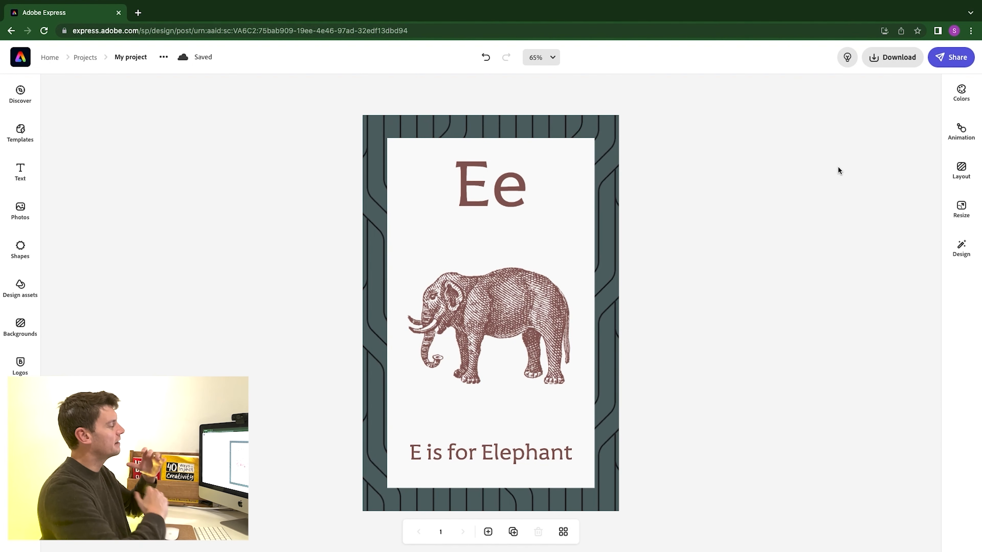
- Change the solid background colour behind the line pattern to bright green, #31CD21
left_click(610, 402)
left_click(782, 508)
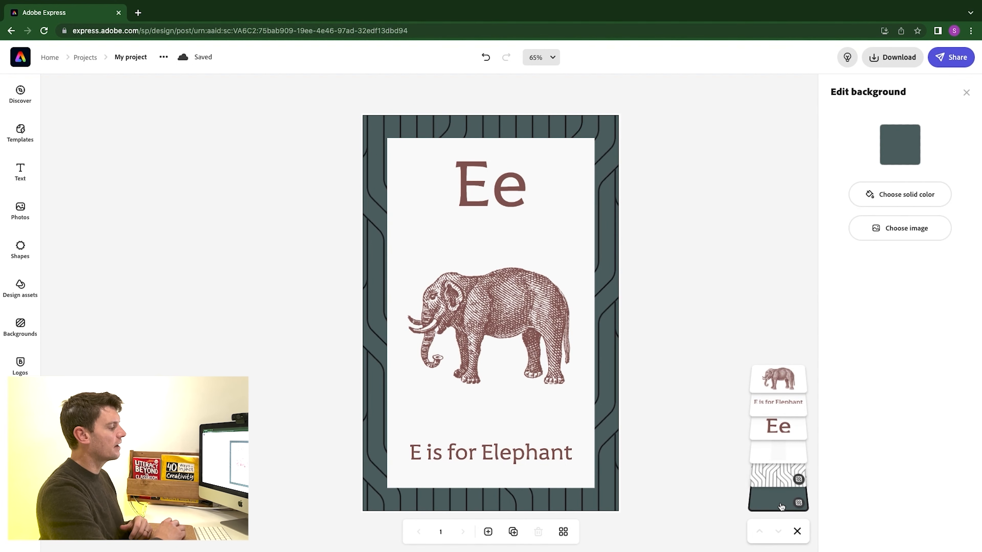
left_click(892, 150)
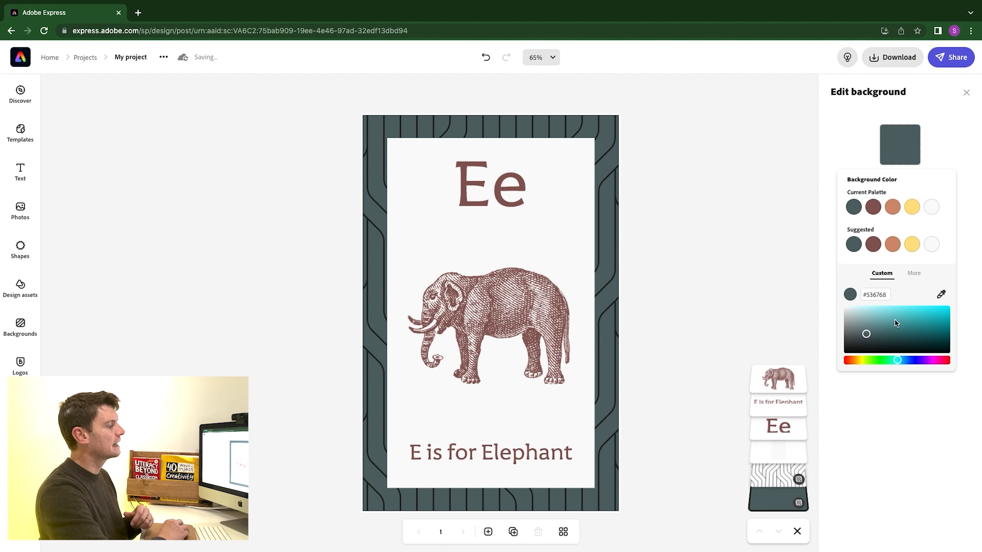
left_click(877, 360)
left_click(929, 316)
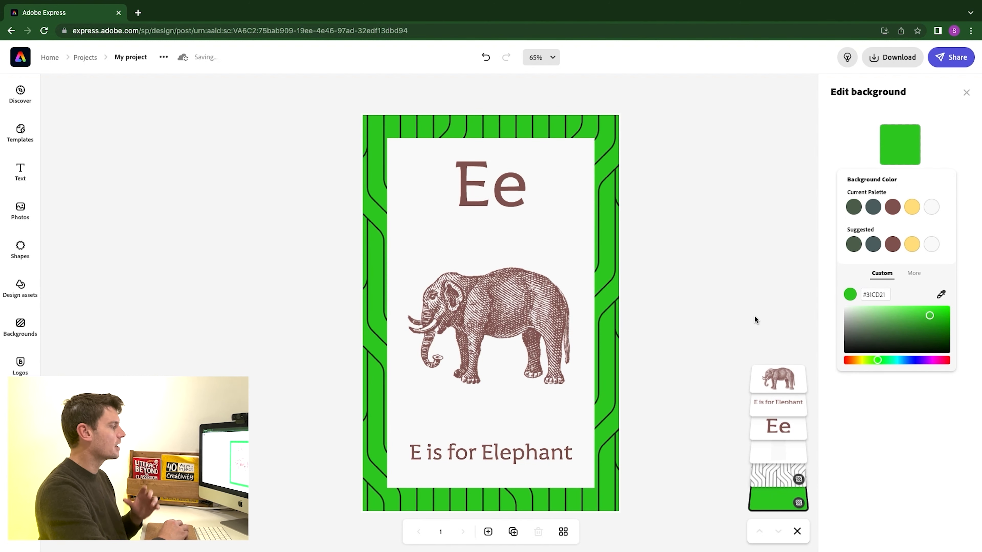
left_click(751, 314)
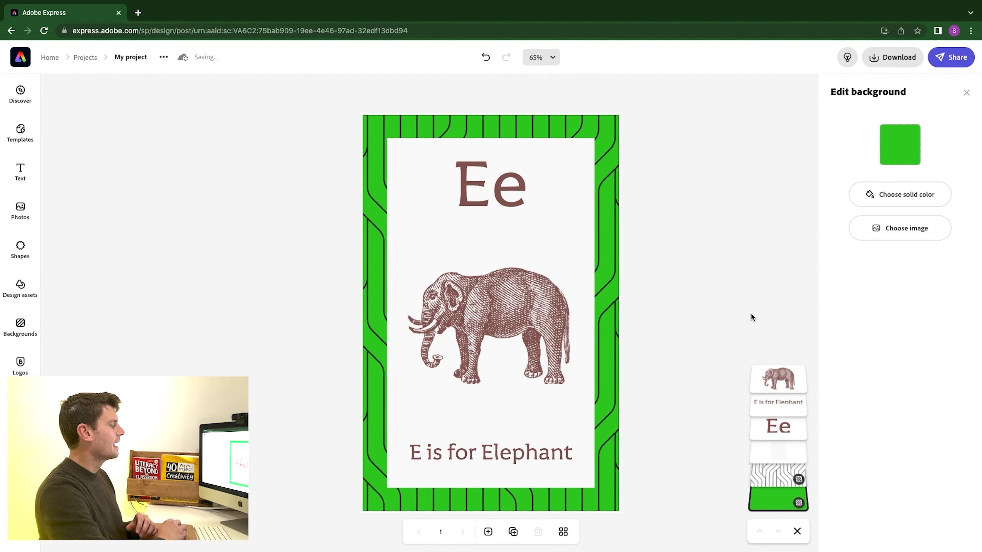
- Delete the elephant illustration from the card
left_click(494, 316)
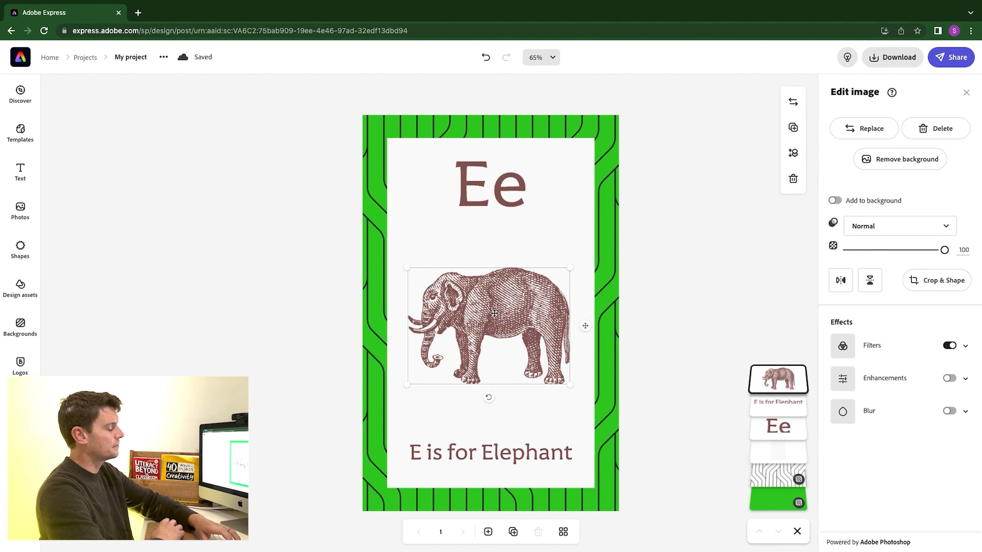
key("Escape")
key("Delete")
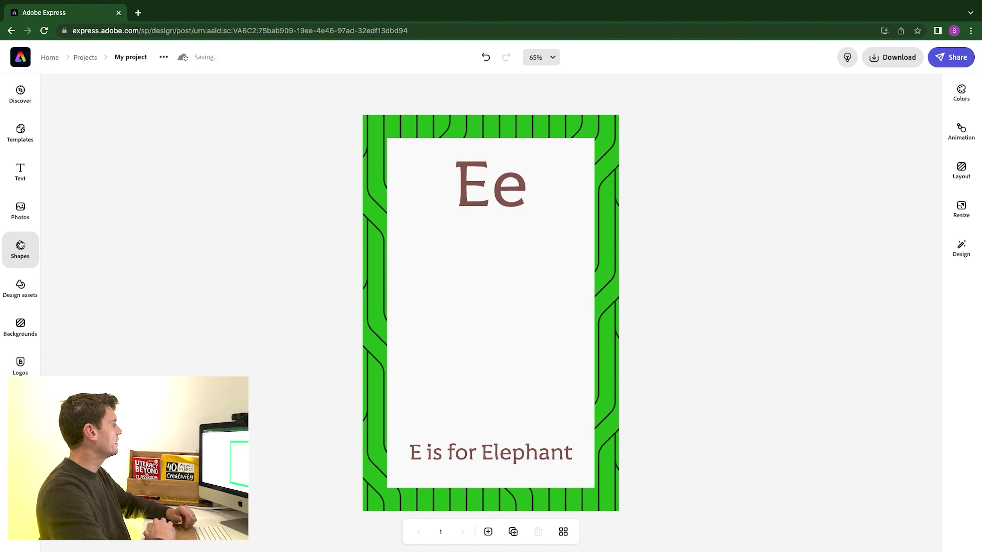
- Search the stock photos for "parakeet", try the photo of the pair, and swap it for the single green parakeet on white
left_click(20, 210)
left_click(85, 150)
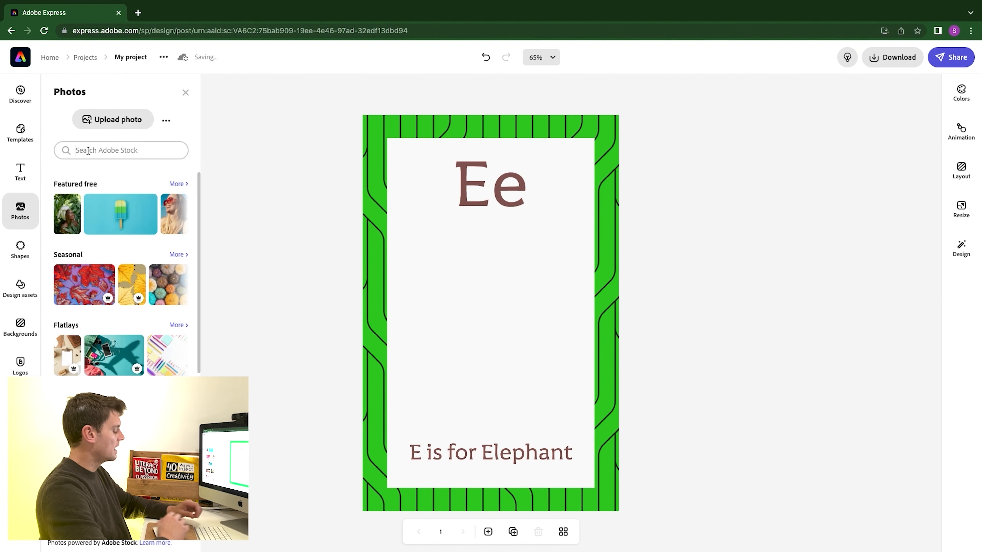
type("parakeet")
key("Return")
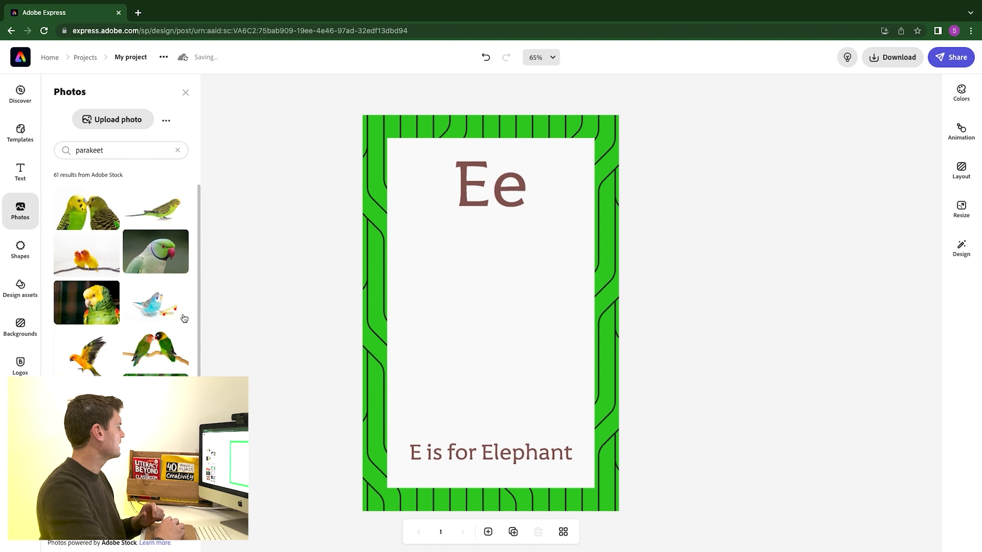
left_click(97, 217)
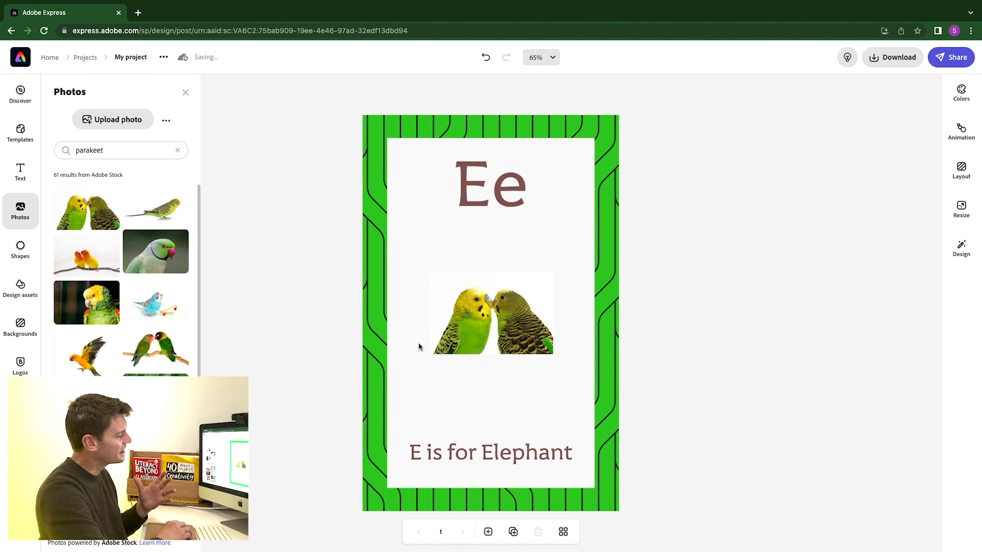
left_click(491, 343)
key("Delete")
left_click(156, 209)
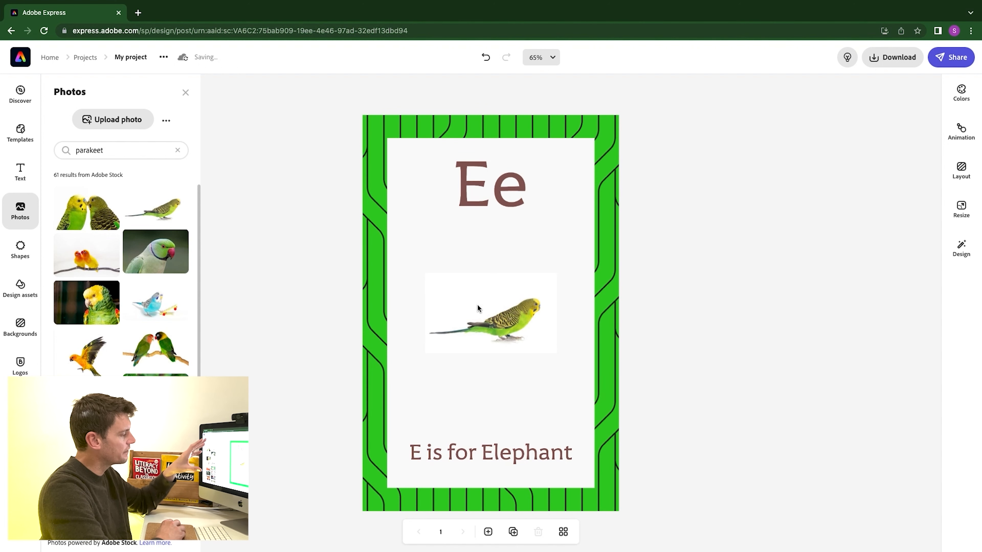
- Set the inner panel's colour to pure white, #FFFFFF, to match the parakeet photo's background
left_click(481, 243)
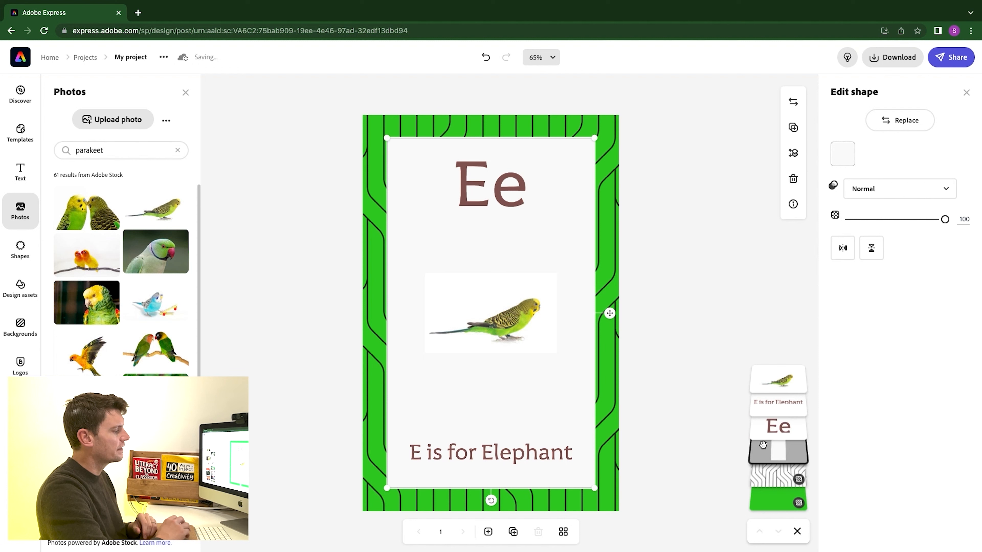
left_click(843, 157)
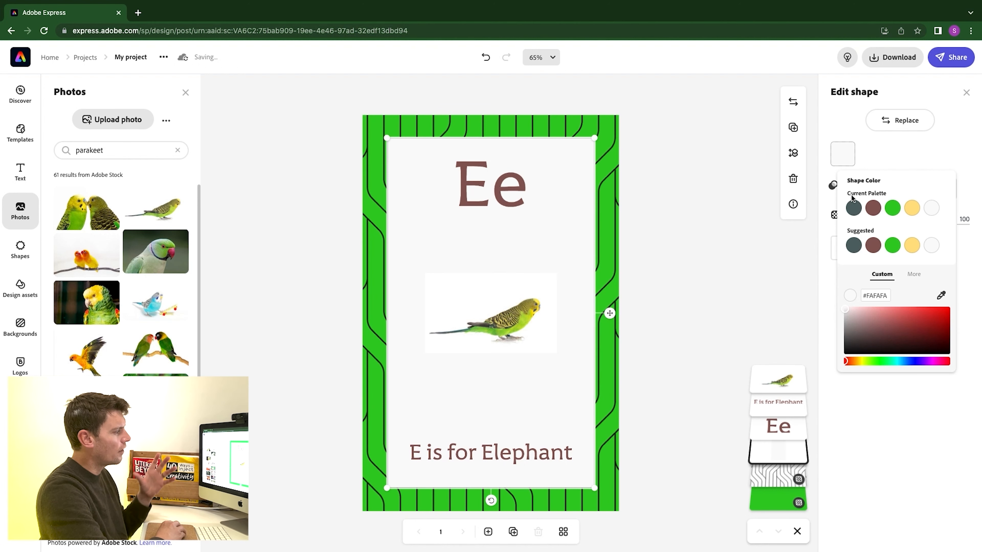
left_click_drag(849, 311, 847, 305)
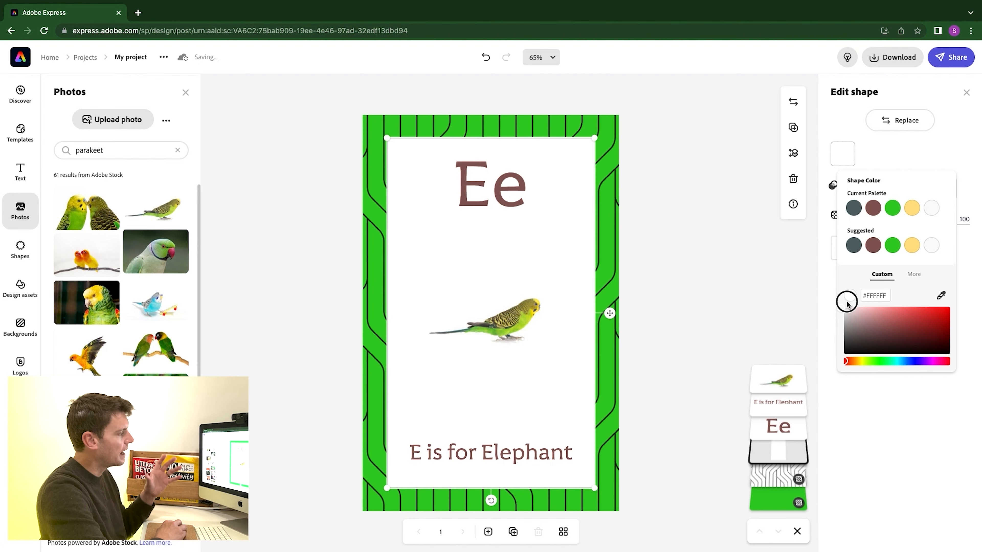
left_click_drag(846, 305, 846, 302)
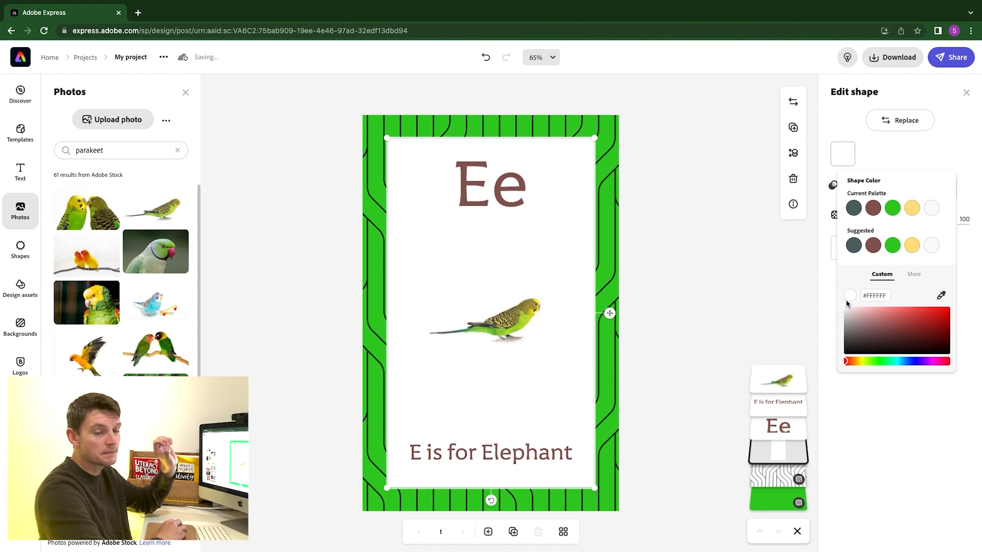
left_click(632, 338)
- Rotate the parakeet photo so the bird sits upright, enlarge it, and centre the bird between the heading and the caption
left_click(511, 322)
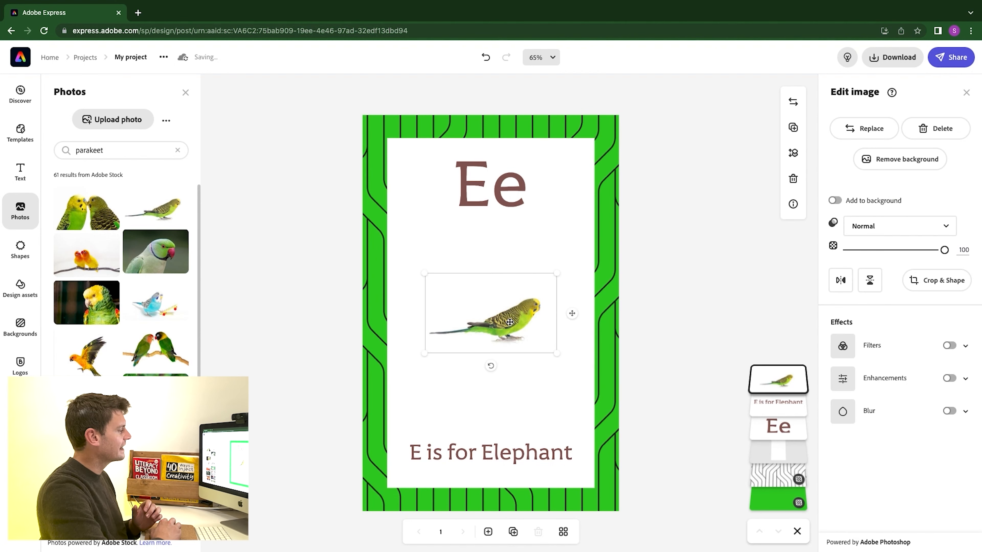
left_click_drag(491, 366, 527, 350)
left_click_drag(524, 219, 537, 184)
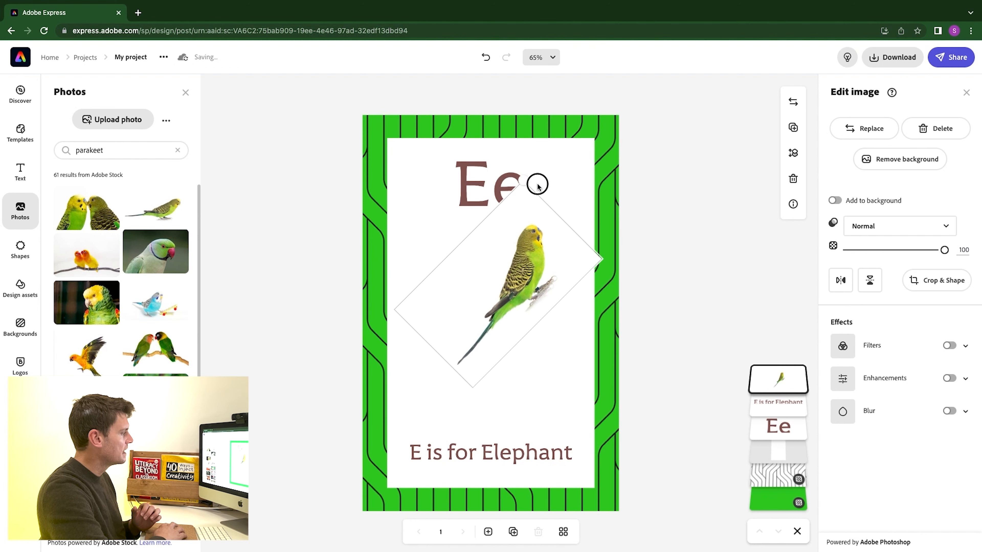
left_click_drag(473, 386, 457, 427)
left_click_drag(511, 346, 494, 348)
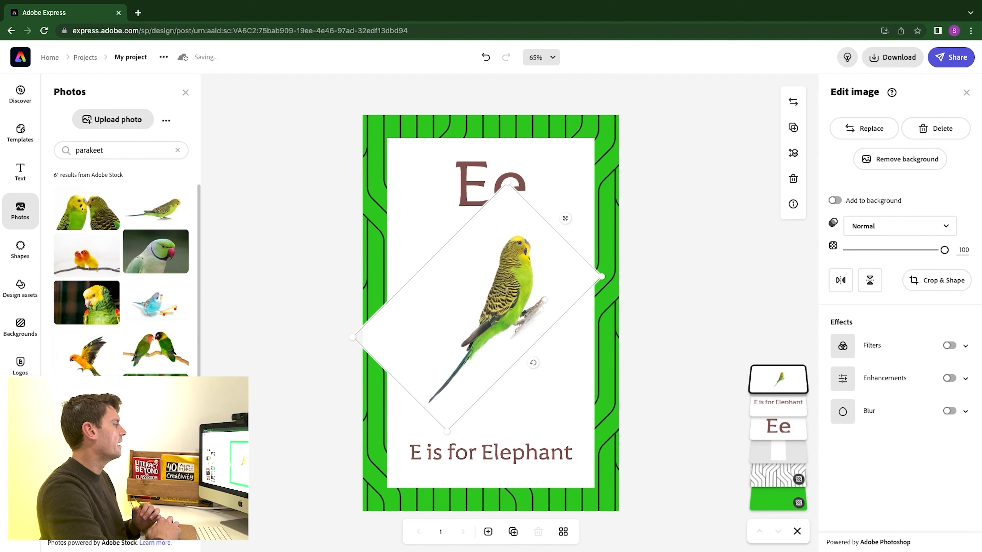
- Remove the background from the parakeet photo and accept the automatic cutout
left_click(915, 165)
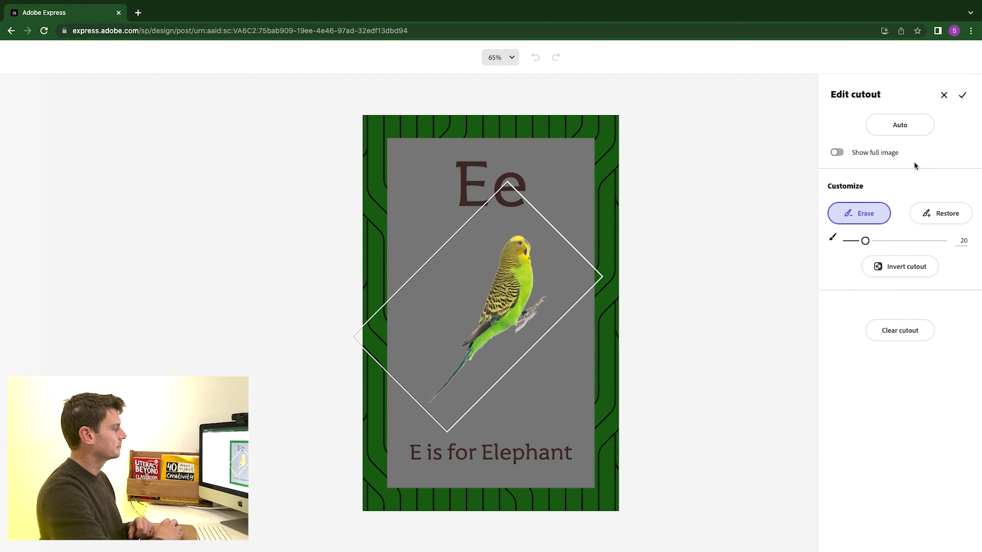
left_click(963, 96)
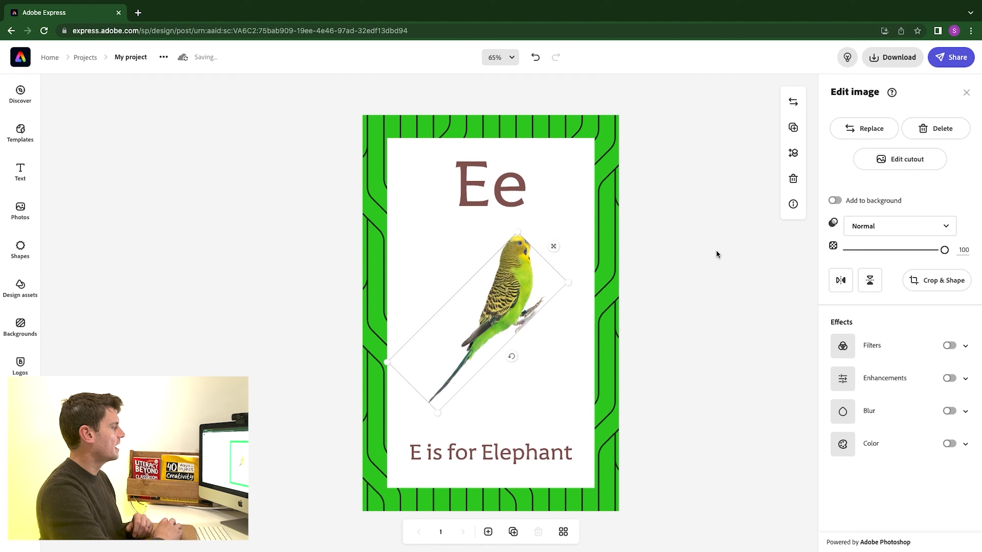
left_click(687, 293)
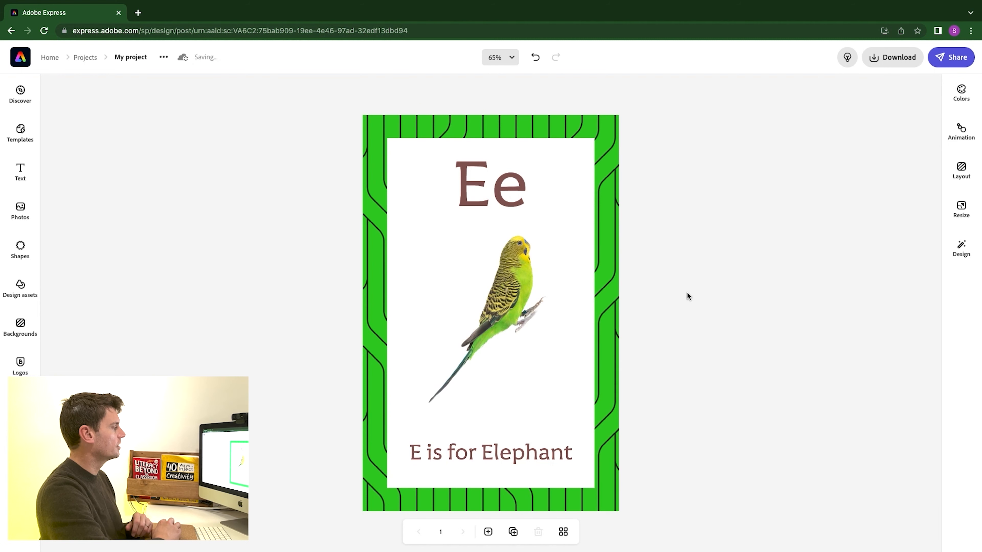
- Change the card's heading letters to "Pp" and recolour them near-black, #131213
left_click(465, 197)
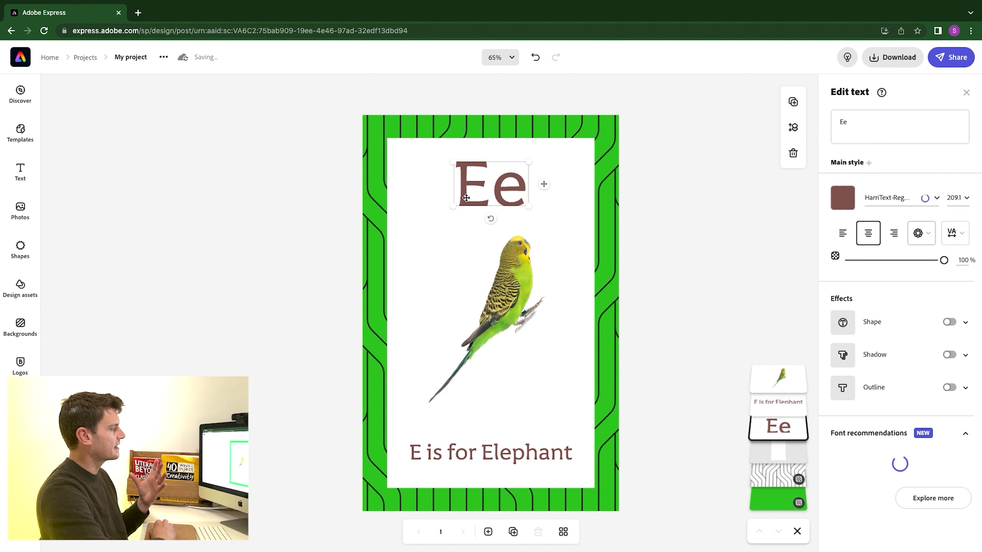
double_click(854, 122)
type("Pp")
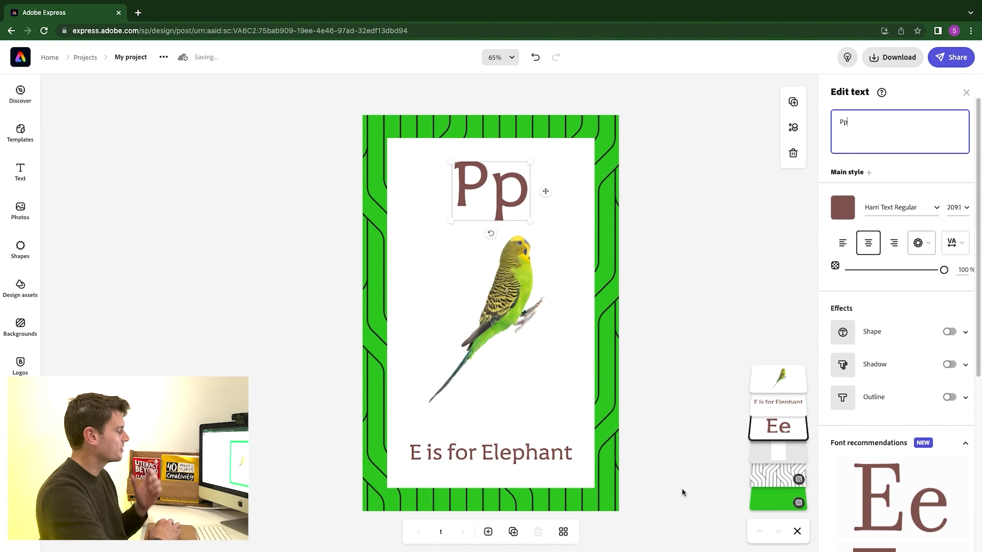
left_click(841, 211)
left_click(911, 318)
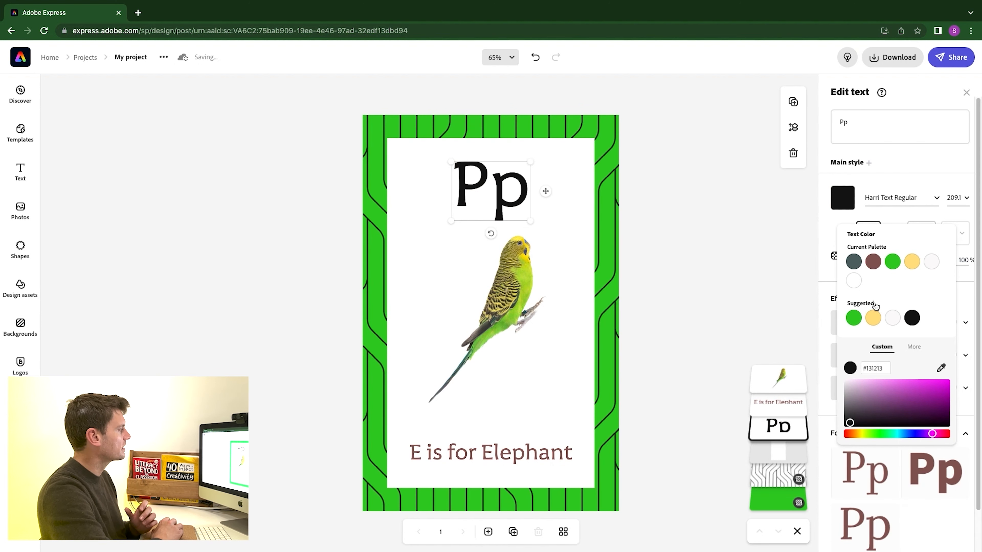
- Change the caption to "P is for Parakeet" and recolour it with the heading's near-black from the current palette
left_click(501, 457)
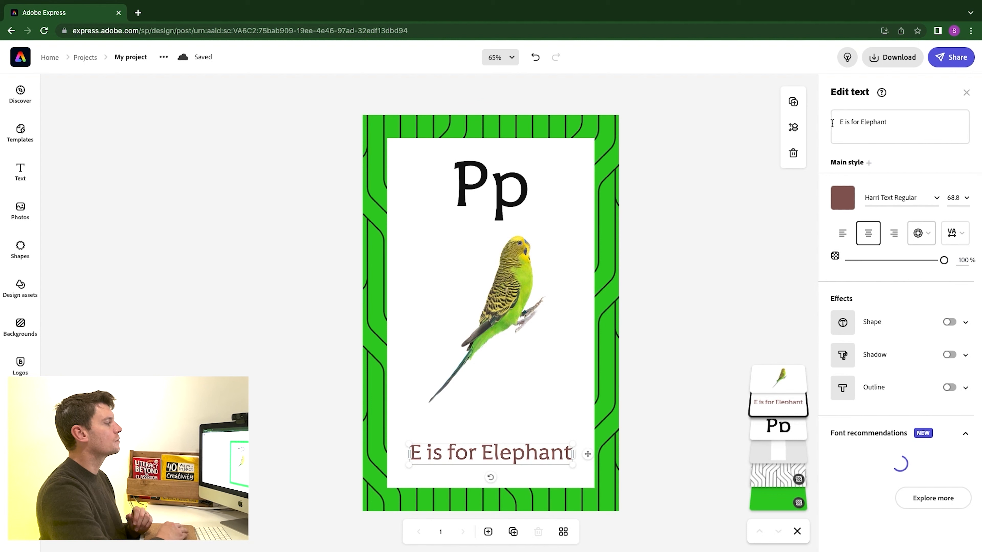
left_click(846, 117)
left_click_drag(845, 118, 894, 118)
type("P i")
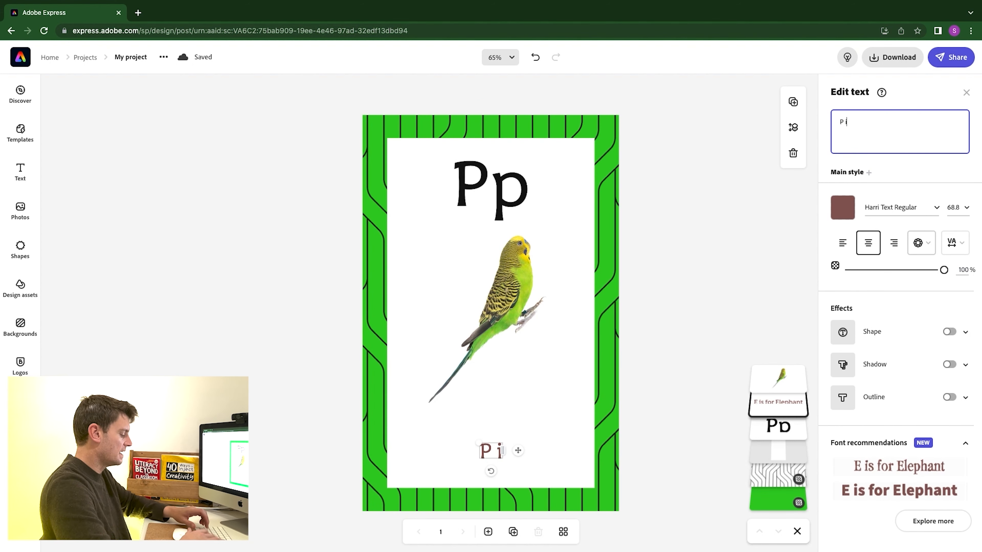
type("s for Parakeet")
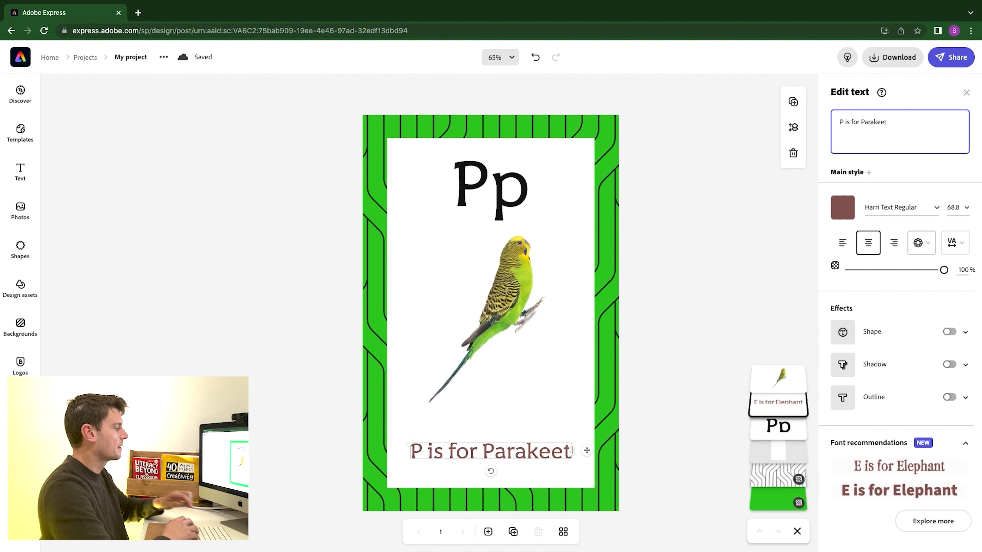
left_click(842, 208)
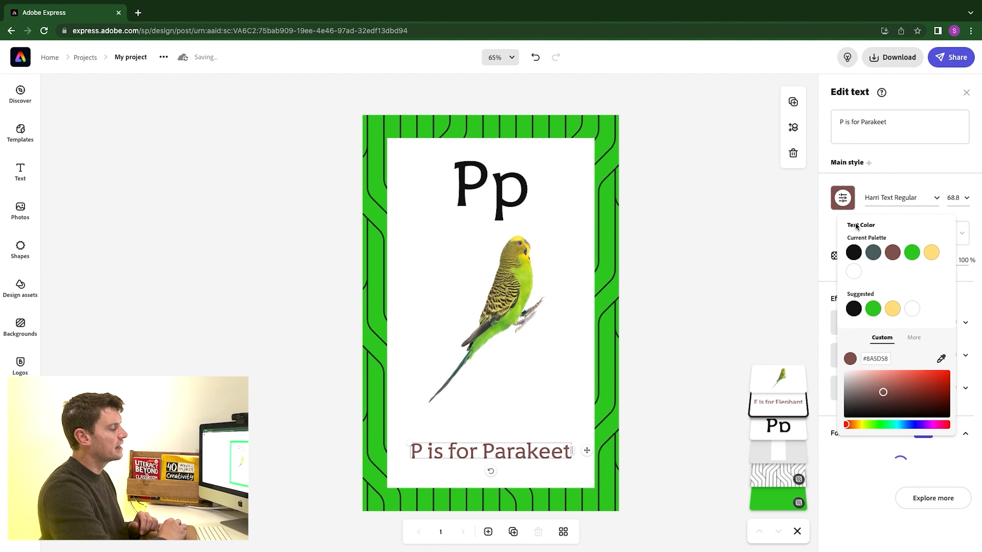
left_click(852, 254)
left_click(718, 263)
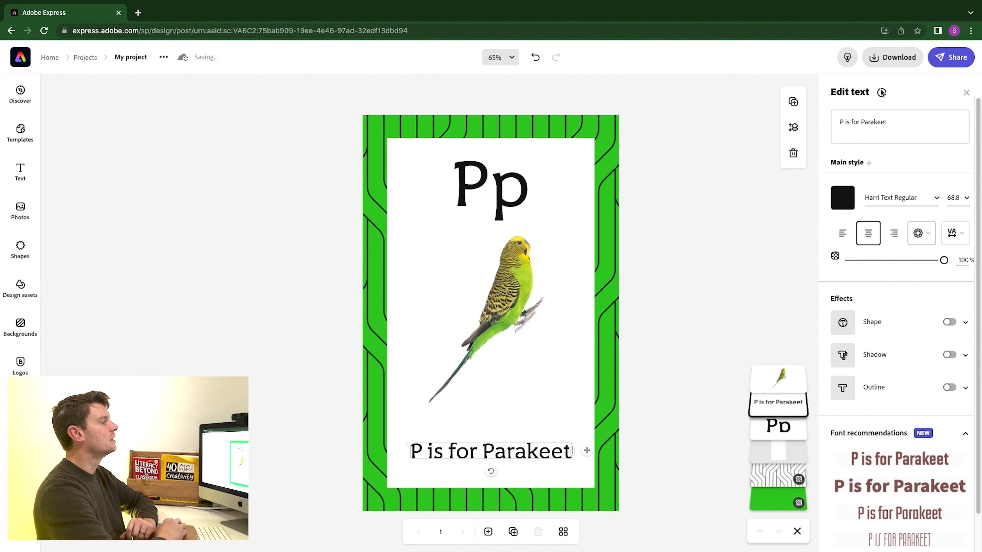
- Rename the project as Parakeet and download the finished card
left_click(128, 57)
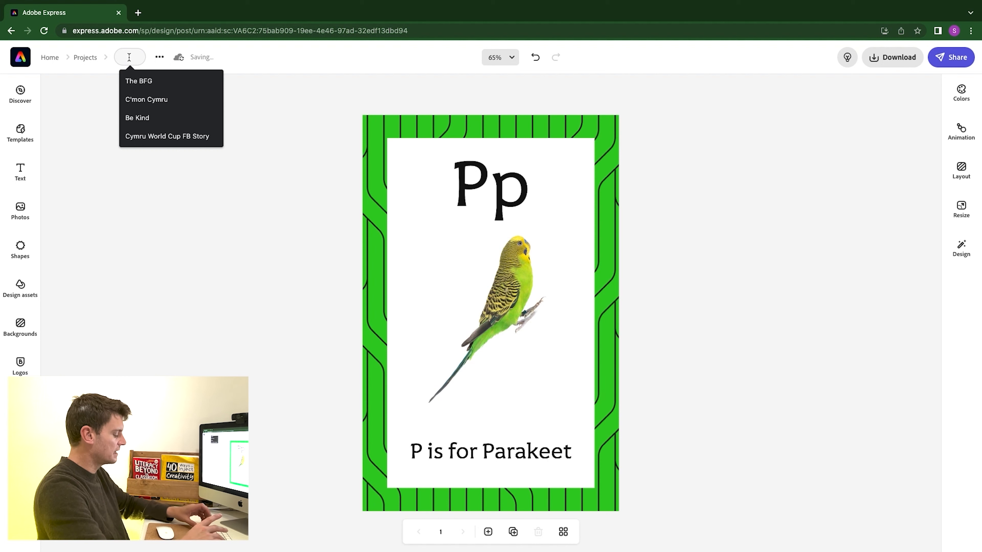
type("Parakeet")
key("Return")
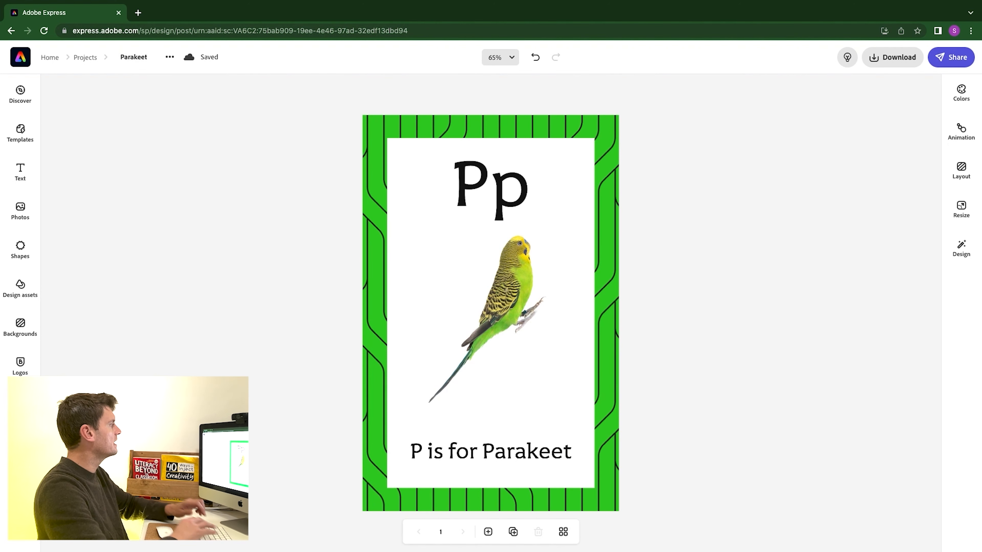
left_click(889, 57)
left_click(815, 178)
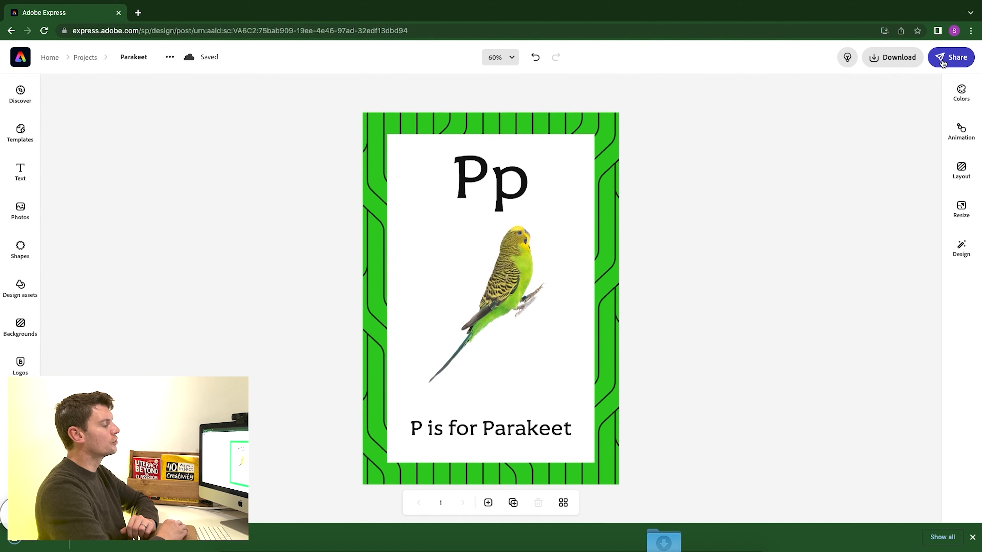
- Publish the parakeet card with a share link, and close the sharing options
left_click(942, 61)
left_click(908, 83)
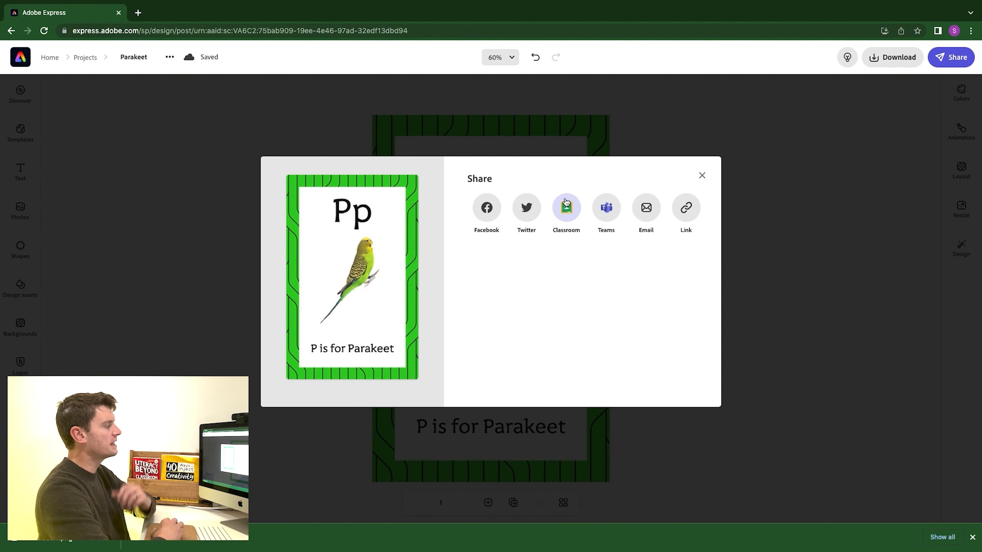
left_click(681, 206)
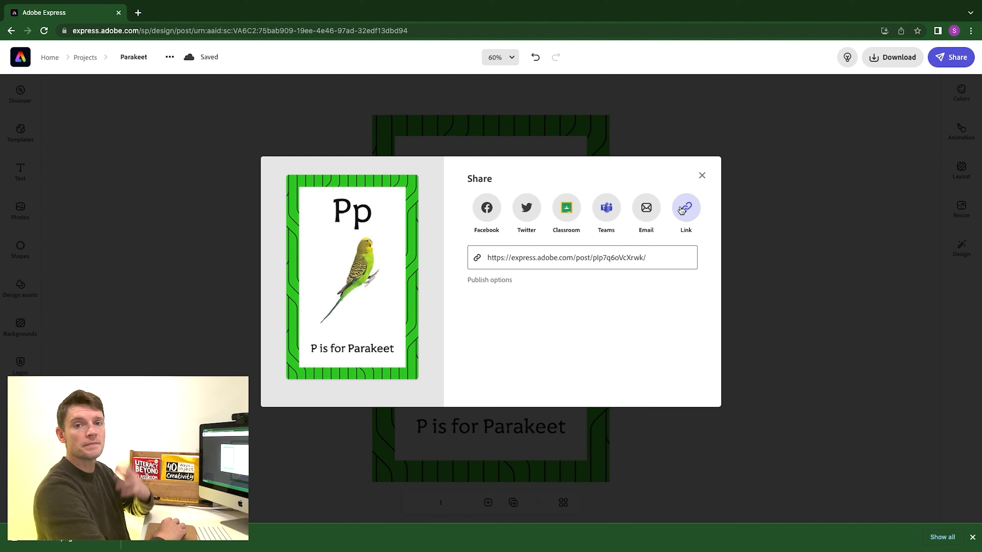
left_click(702, 176)
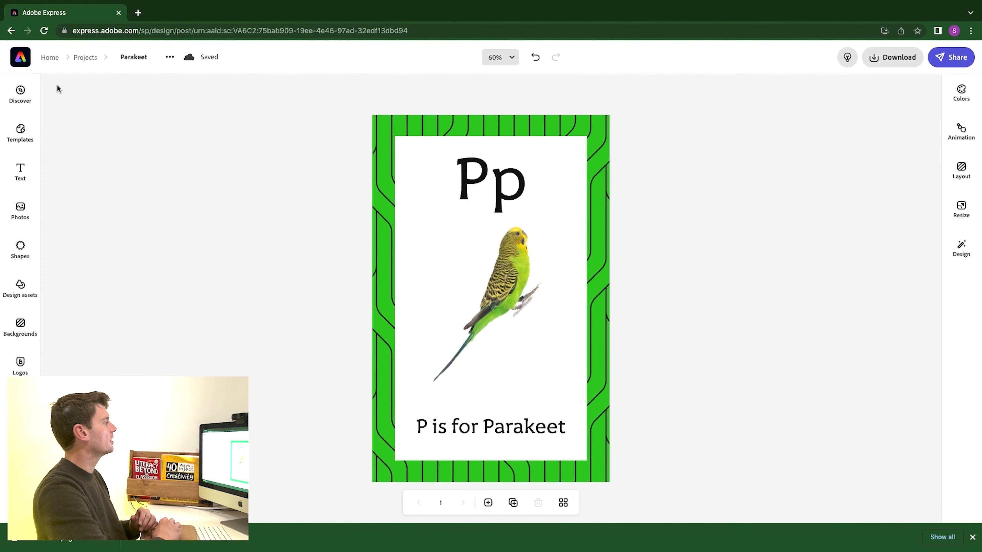
- Return to the home page and create a new blank custom-size graphic in the A4 print size, 210 x 297 mm
left_click(49, 57)
left_click(24, 97)
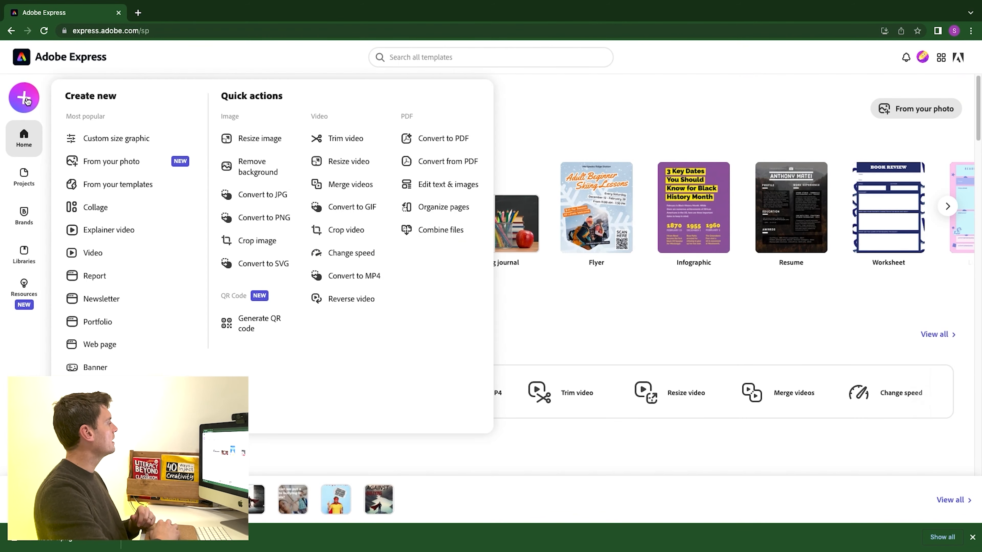
left_click(105, 140)
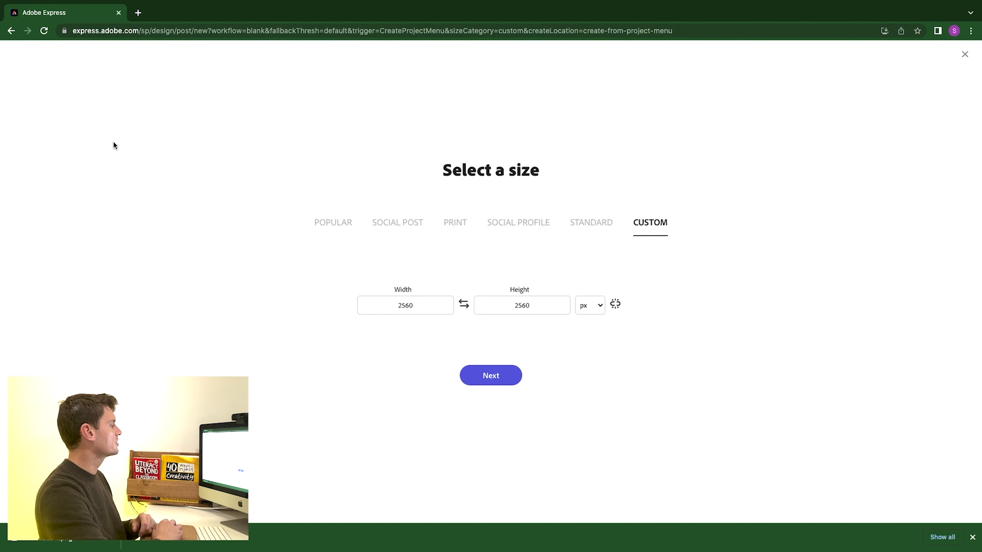
left_click(453, 222)
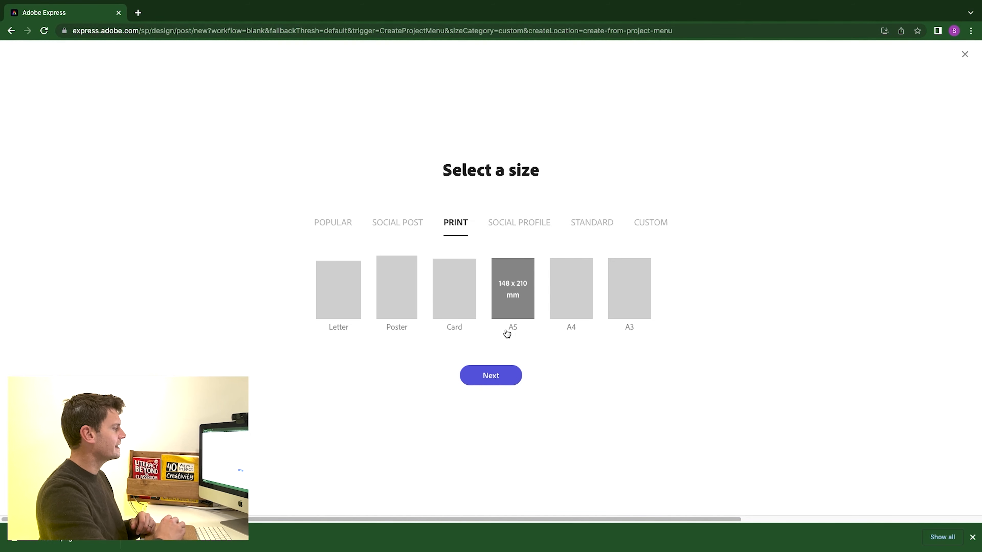
left_click(581, 290)
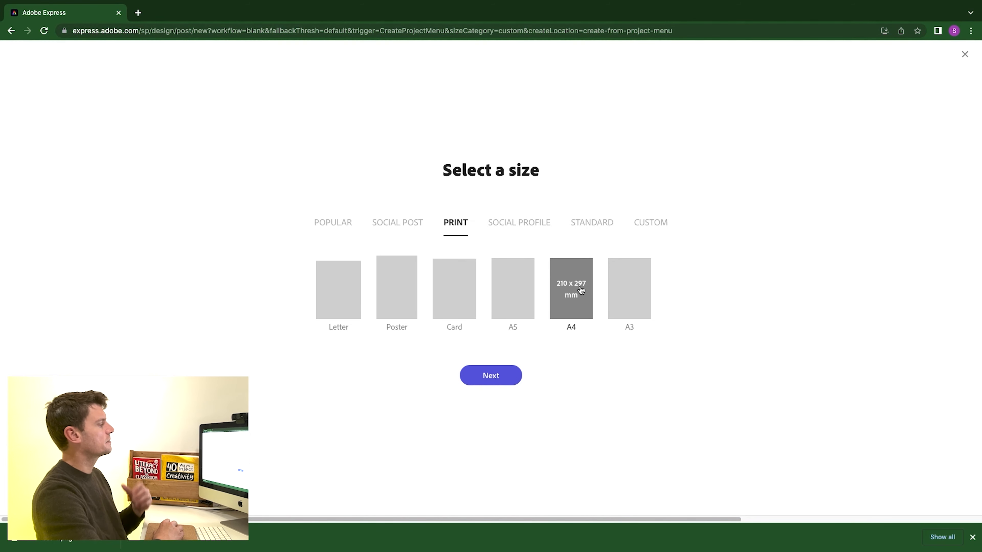
left_click(490, 378)
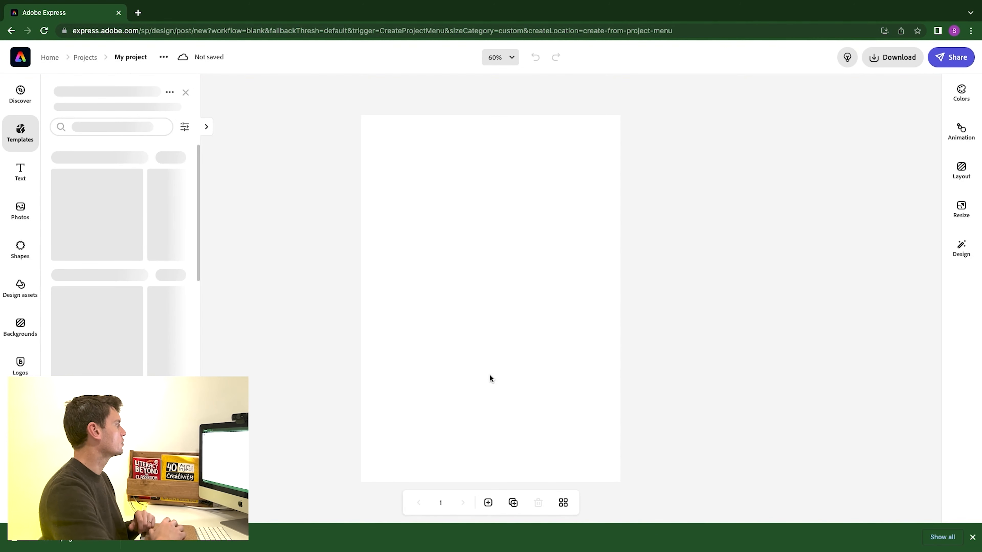
- Search the shapes for "square" and add a plain filled square to the blank page
left_click(25, 248)
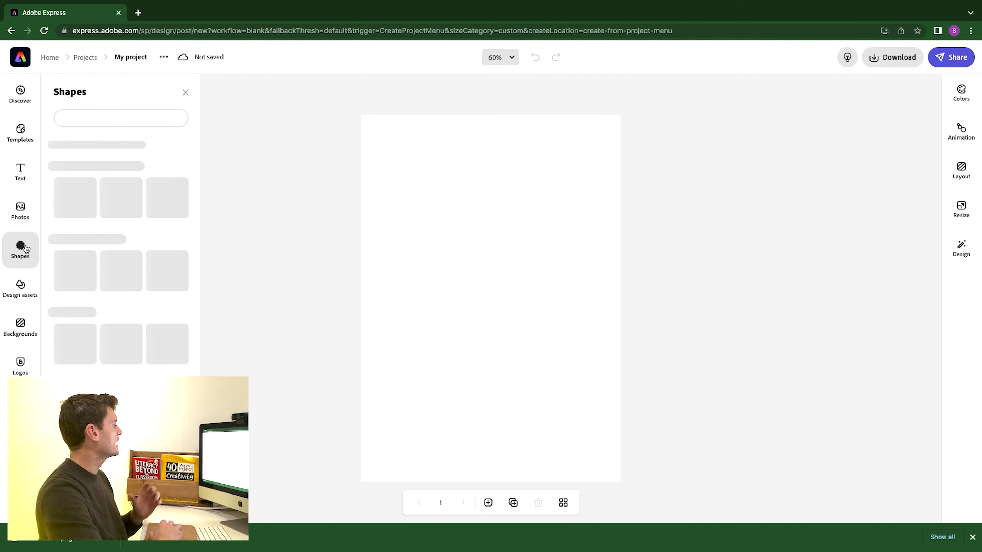
left_click(82, 118)
type("square")
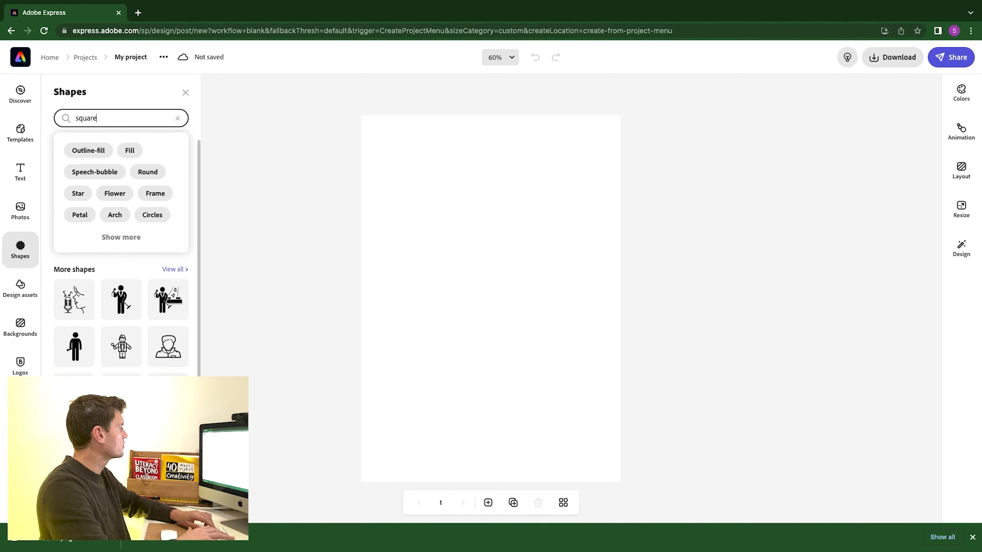
key("Return")
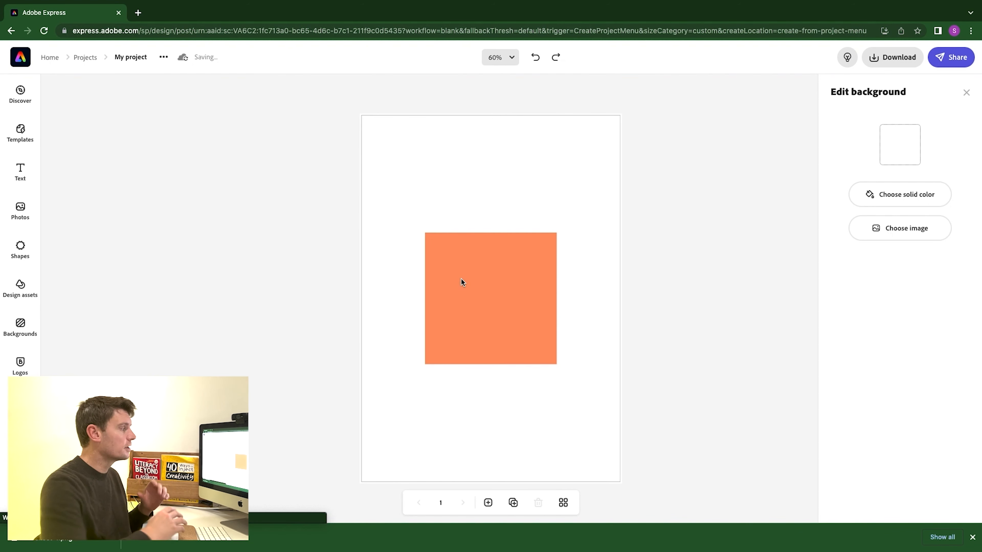
- Change the square's fill colour to green, #4CB931
left_click(461, 278)
left_click(841, 155)
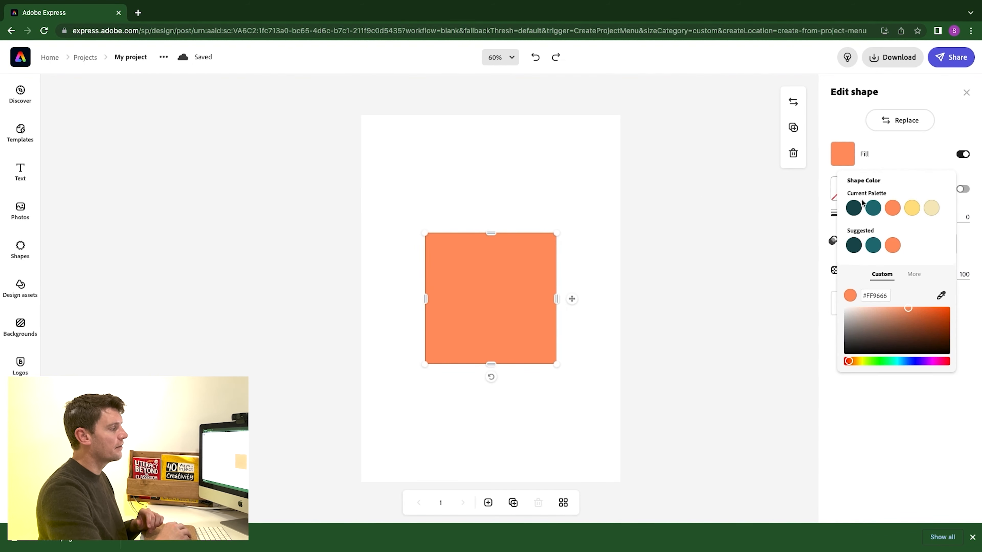
left_click(876, 362)
left_click_drag(903, 325, 920, 319)
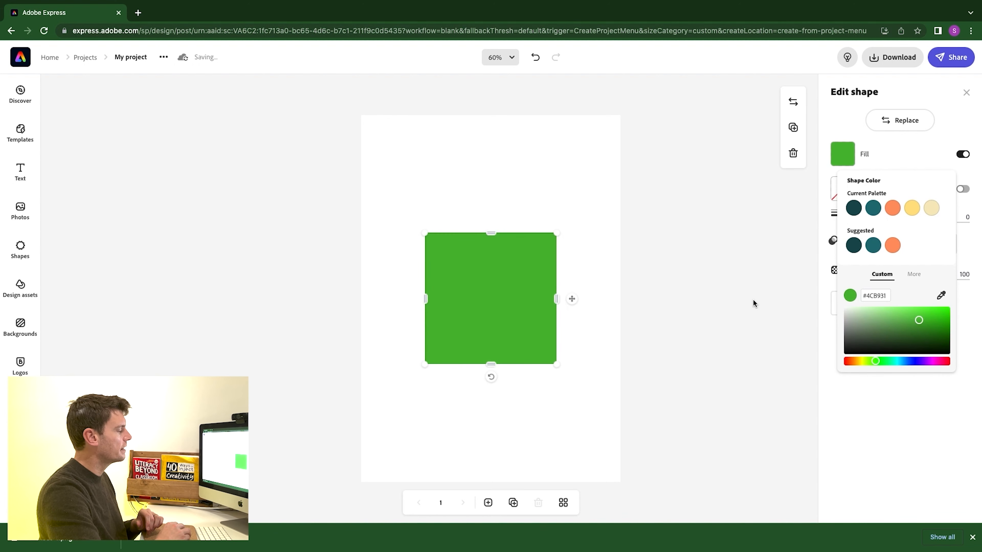
left_click(671, 286)
- Shrink the green square to about a third of the page width and move it to the page's upper left area
left_click(522, 292)
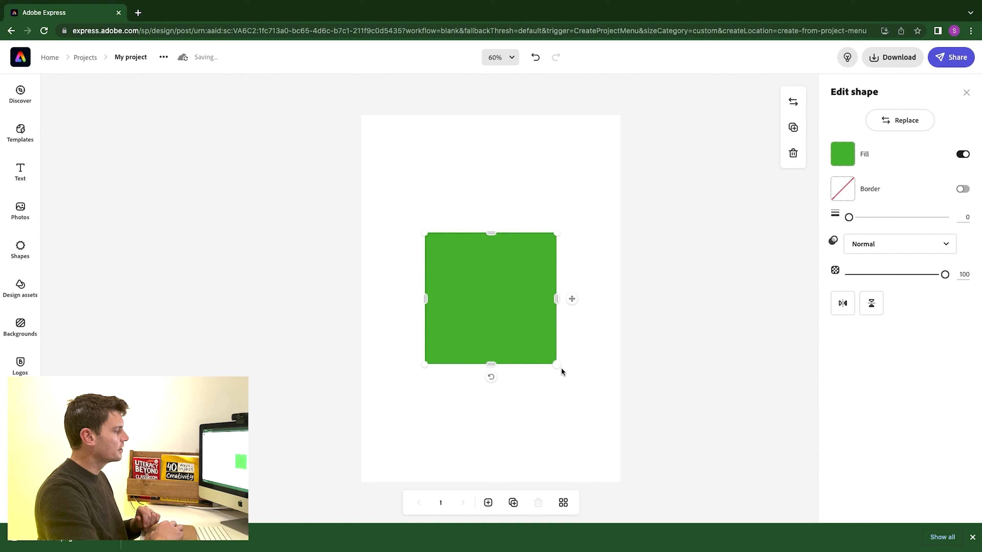
left_click_drag(556, 364, 514, 321)
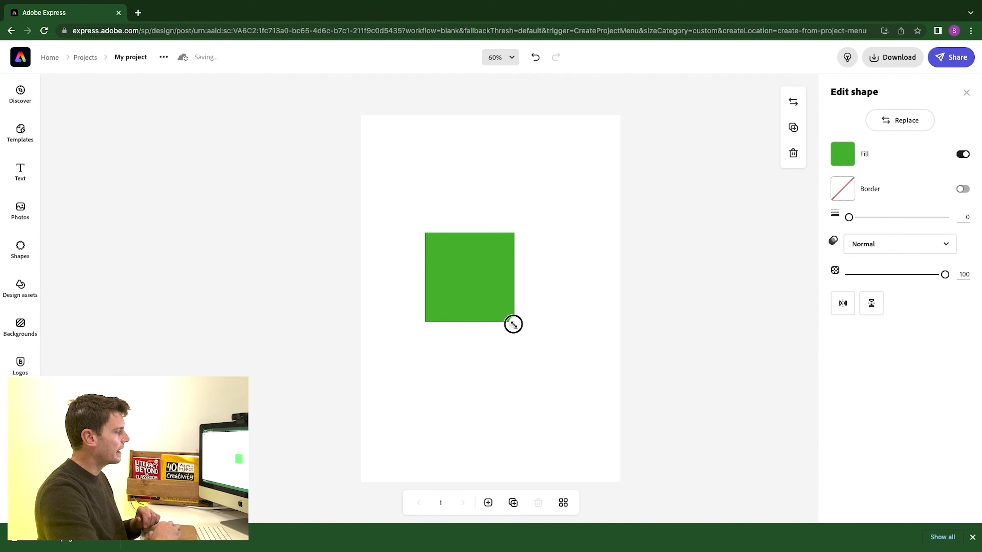
left_click_drag(466, 281, 429, 233)
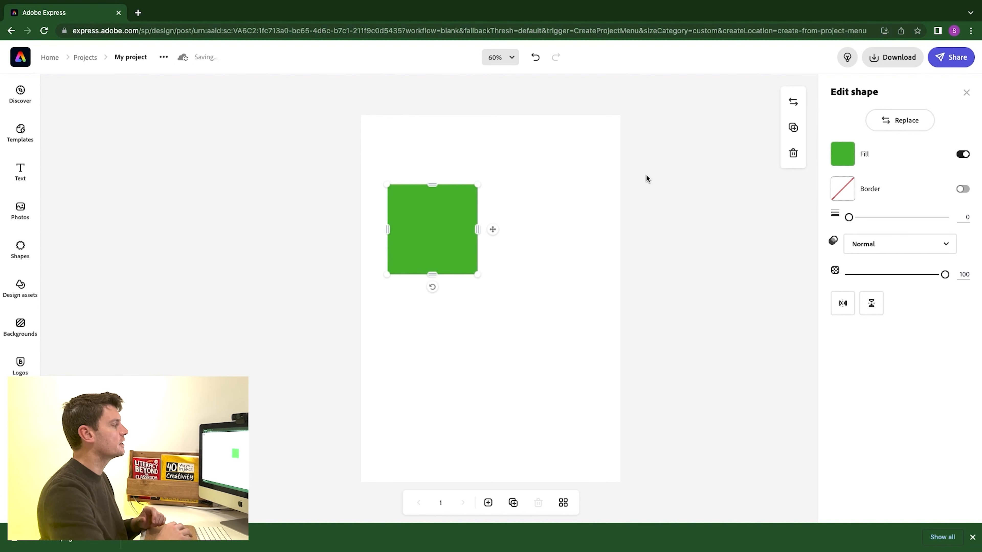
- Duplicate the green square three times, placing one copy level beside the original and stacking the other two in a column below that copy
left_click(793, 127)
left_click_drag(466, 221, 567, 217)
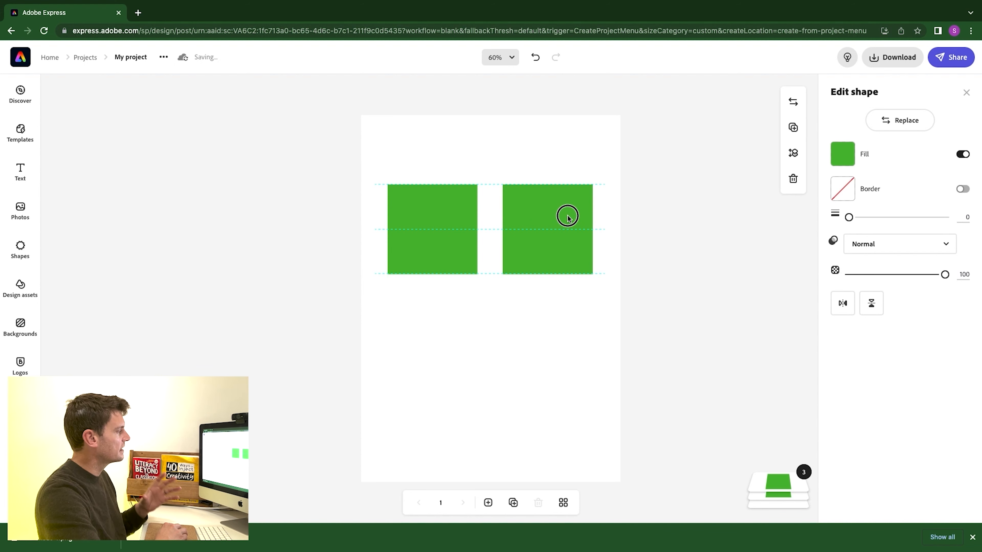
left_click_drag(568, 217, 568, 216)
left_click(793, 128)
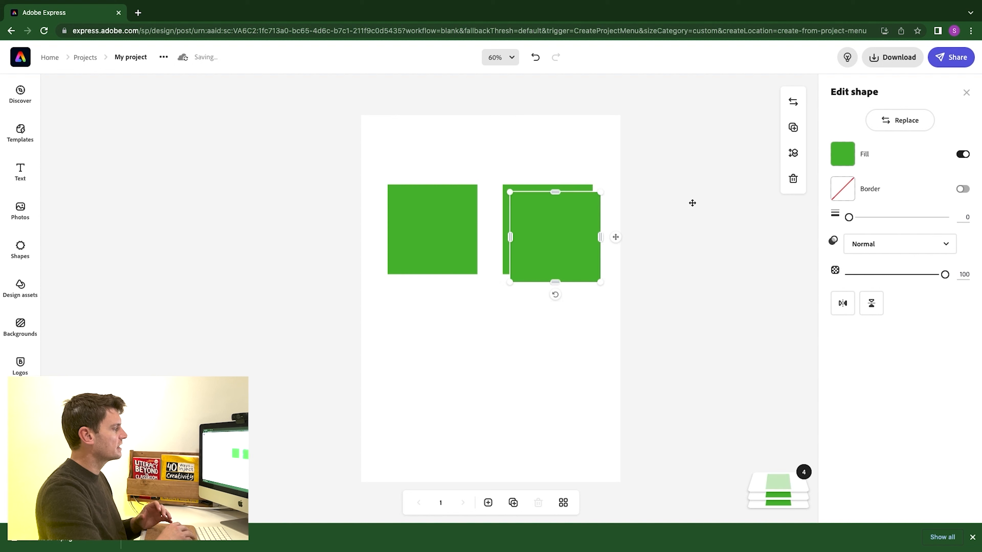
left_click_drag(563, 236, 558, 339)
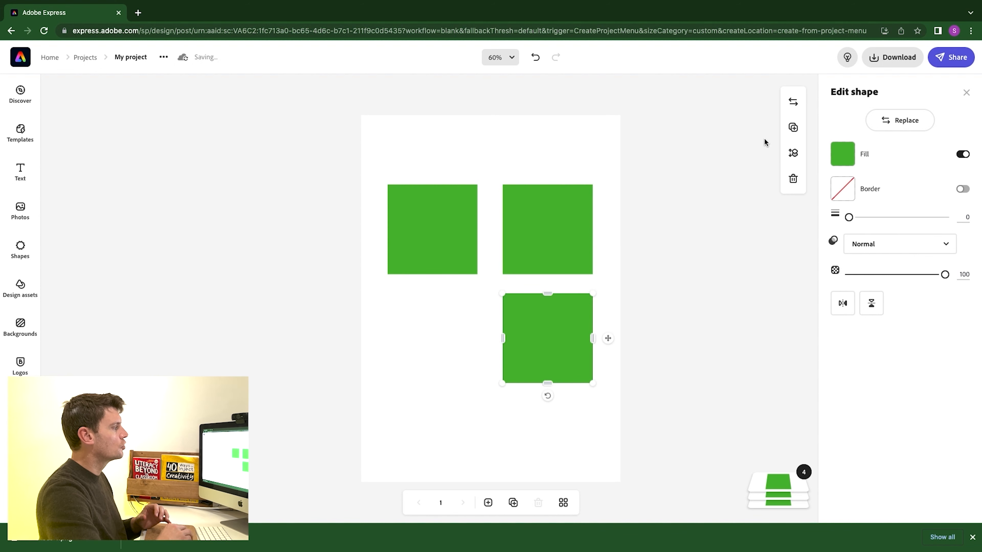
left_click(793, 127)
left_click_drag(548, 334, 542, 428)
- Select all four green squares and move them together slightly up the page, away from its lower edge
left_click_drag(283, 170, 632, 470)
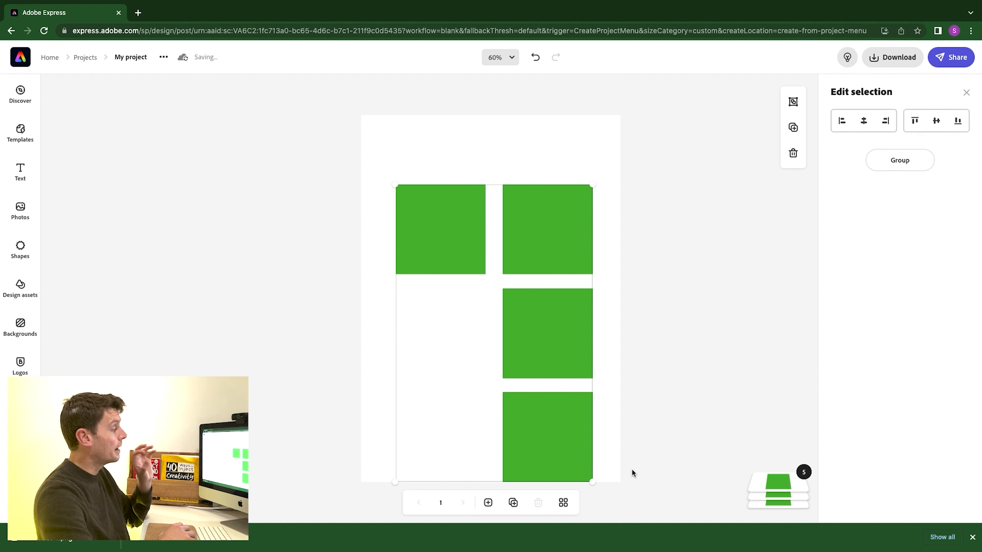
mouse_move(540, 441)
left_mouse_down()
mouse_move(539, 416)
mouse_move(548, 425)
mouse_move(539, 425)
left_mouse_up()
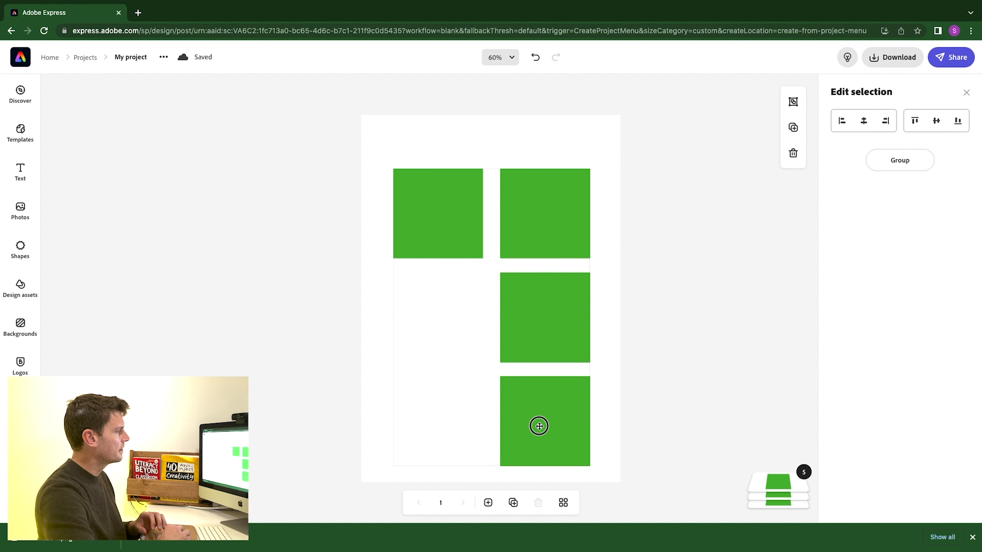
- Search the photos for "parakeet" and add the green and yellow parakeet on a branch to the page
left_click(687, 347)
left_click(20, 208)
left_click(103, 151)
type("parakeet")
key("Return")
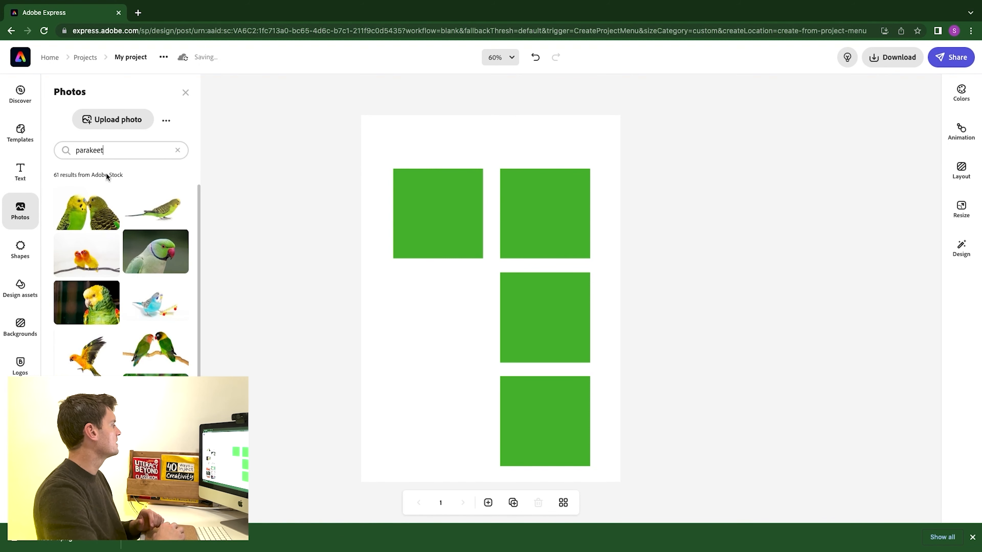
left_click_drag(135, 193, 415, 294)
- Rotate the parakeet photo upright in the empty space below the first square and remove its background
left_click_drag(440, 352, 500, 340)
left_click_drag(433, 378, 410, 491)
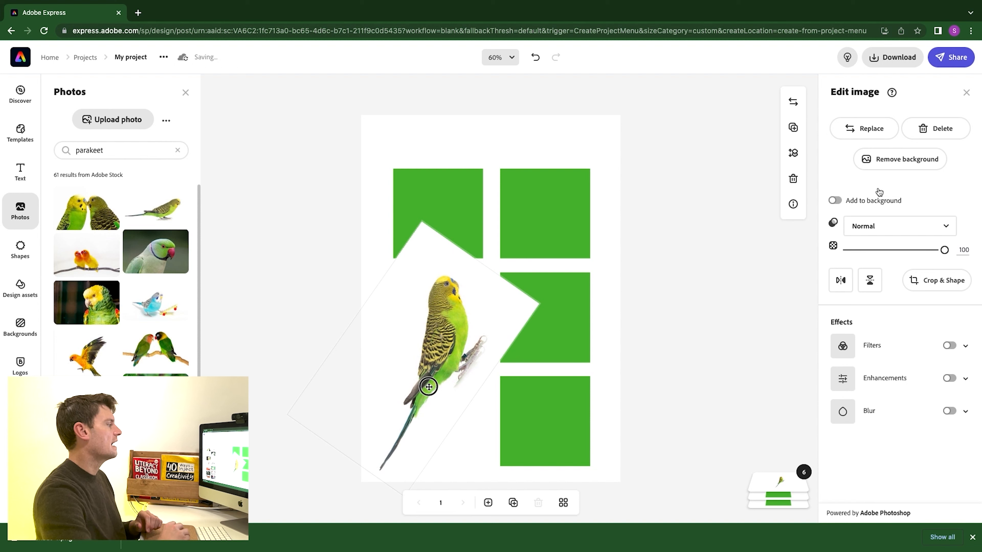
left_click(904, 159)
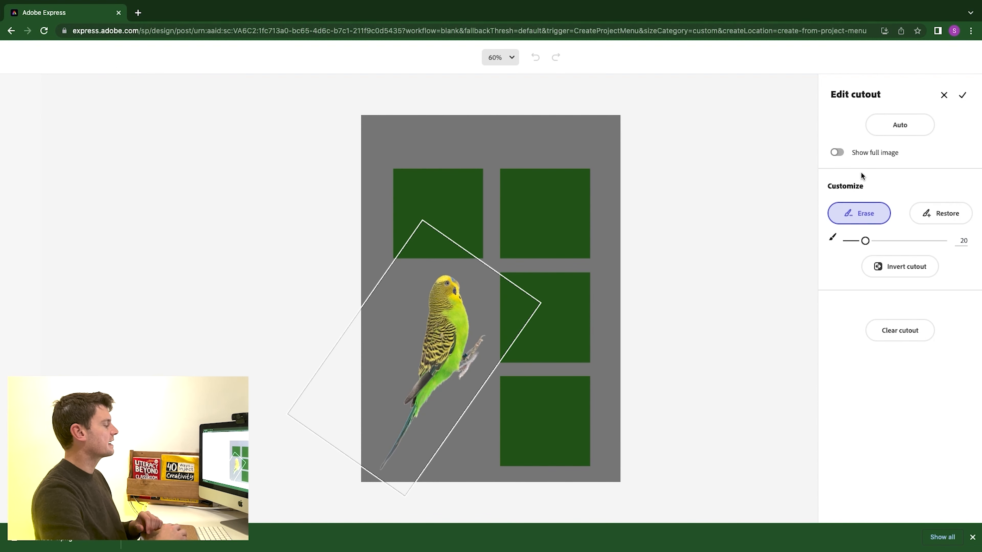
left_click(962, 95)
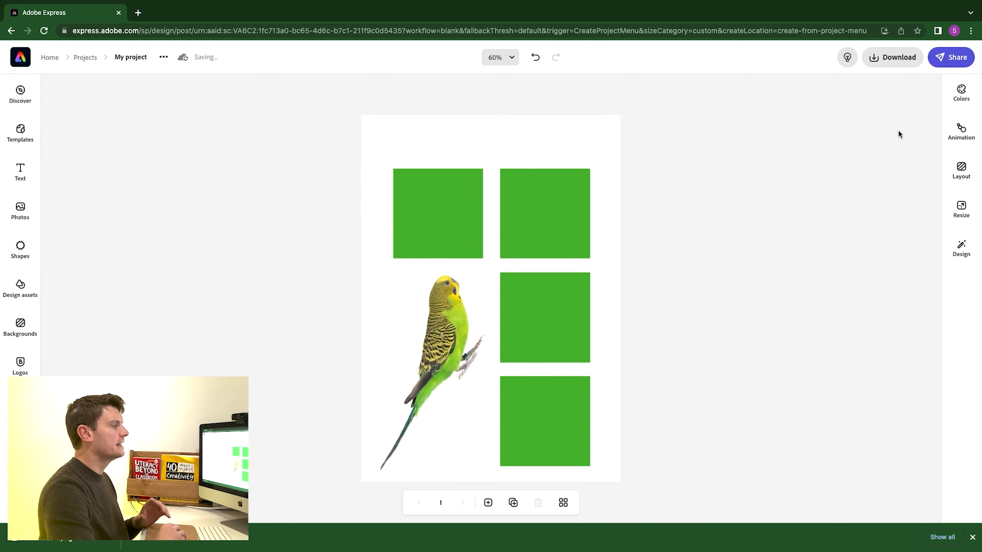
- Add the title text "Bird name: ____________", shrink it to one line and place it above the squares
left_click(13, 173)
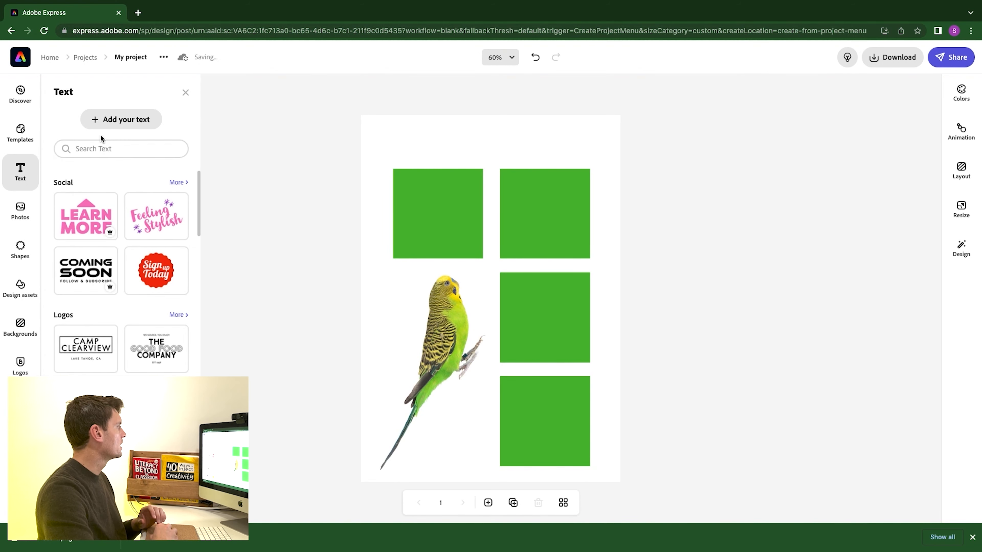
left_click(107, 121)
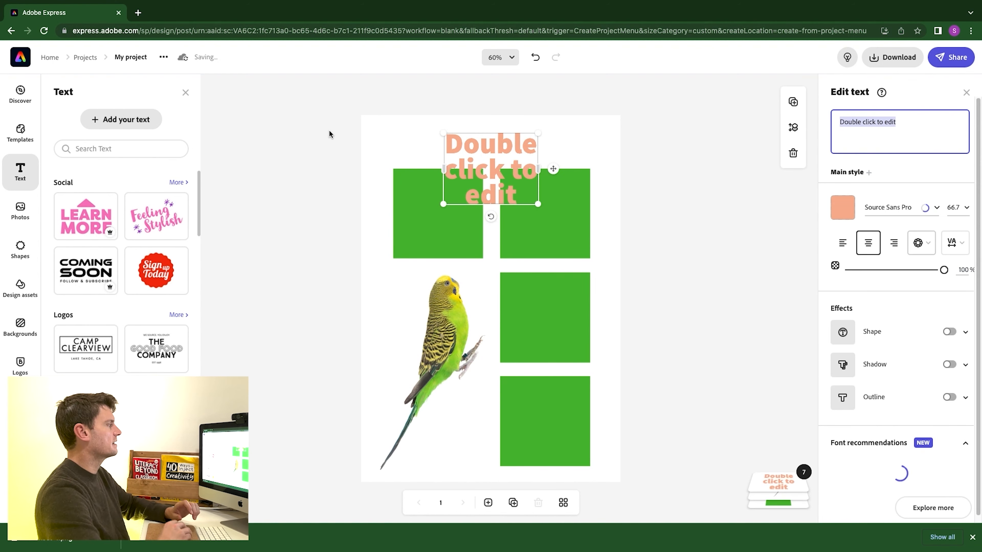
type("Bird name")
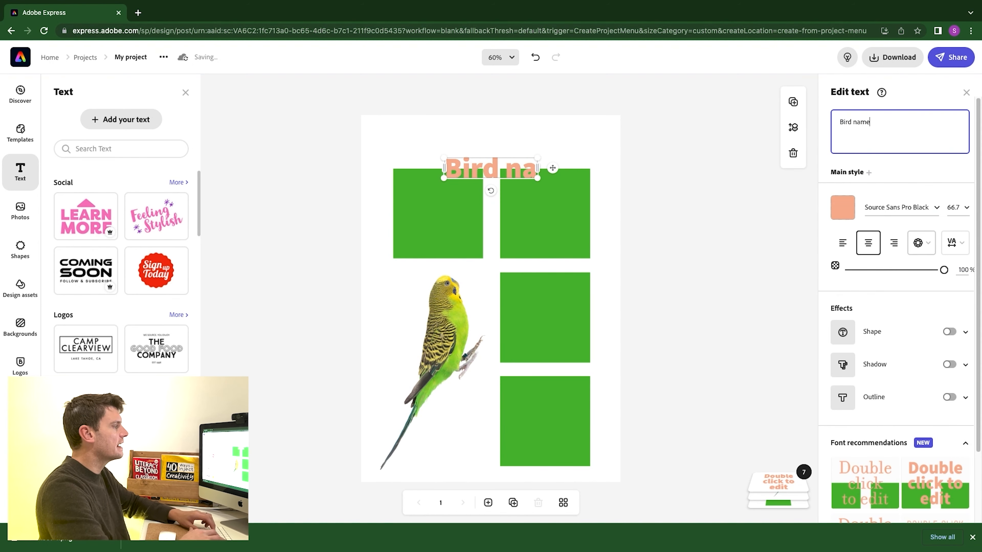
type(": __________")
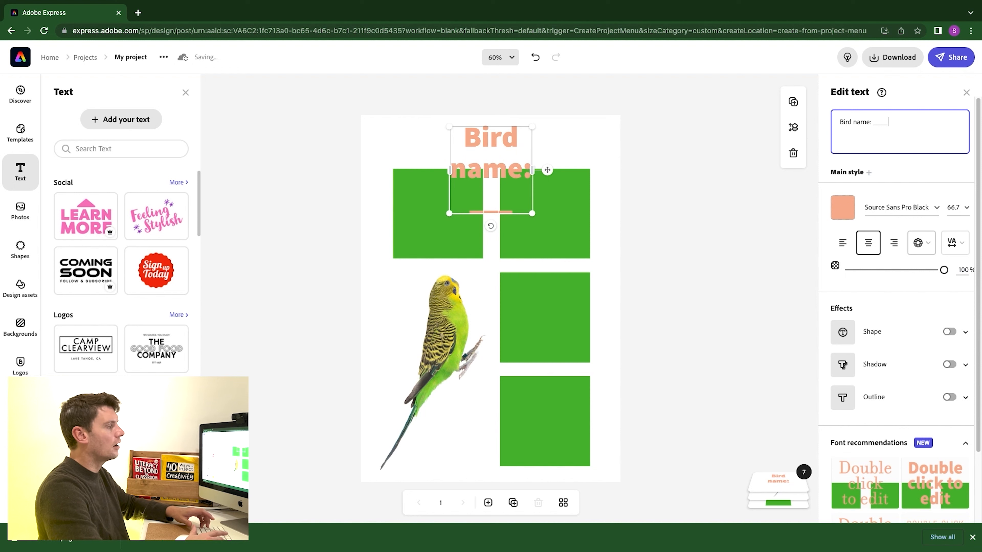
type("__")
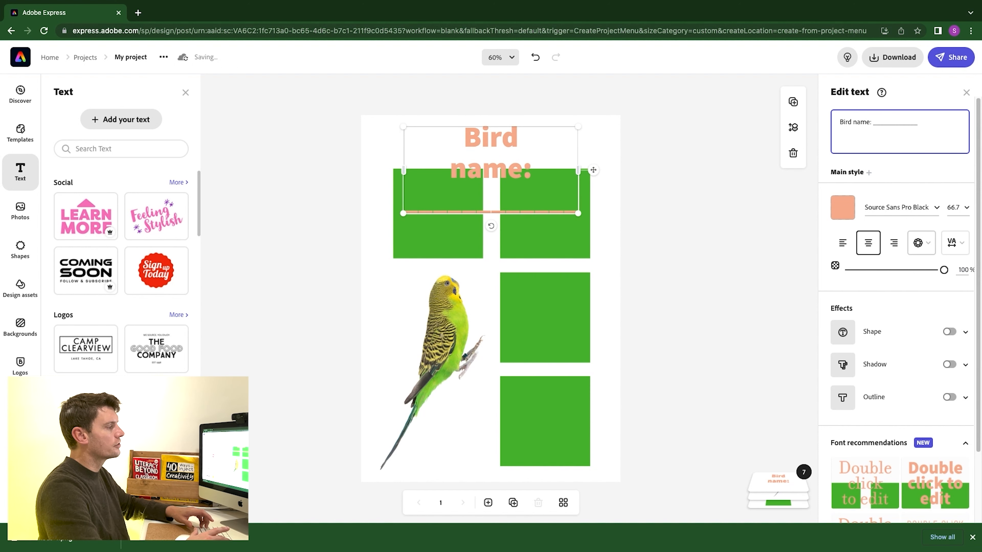
left_click_drag(401, 126, 352, 197)
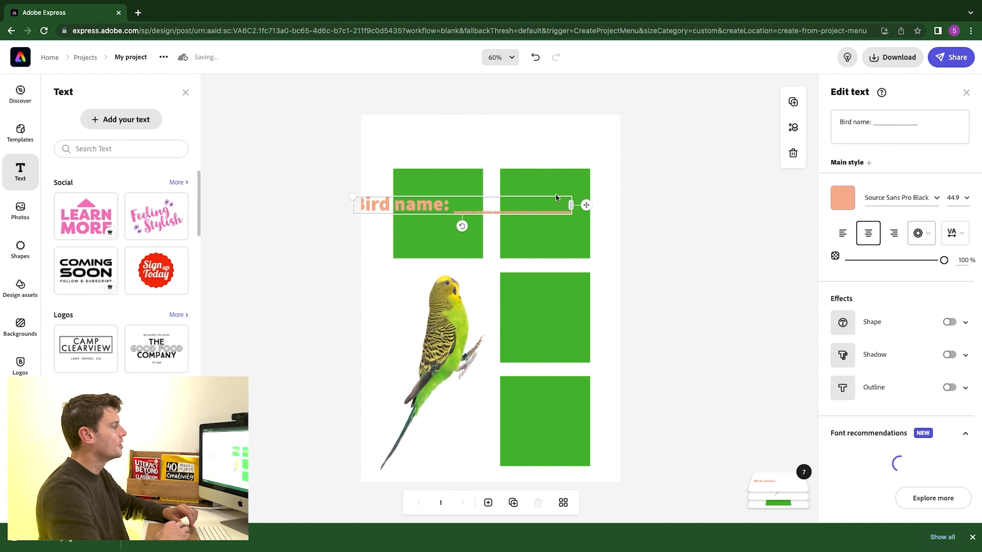
left_click_drag(583, 209, 605, 145)
- Set the title's font to Nexa Rust Slab Black and its colour to black, #0D0C0A
left_click(903, 200)
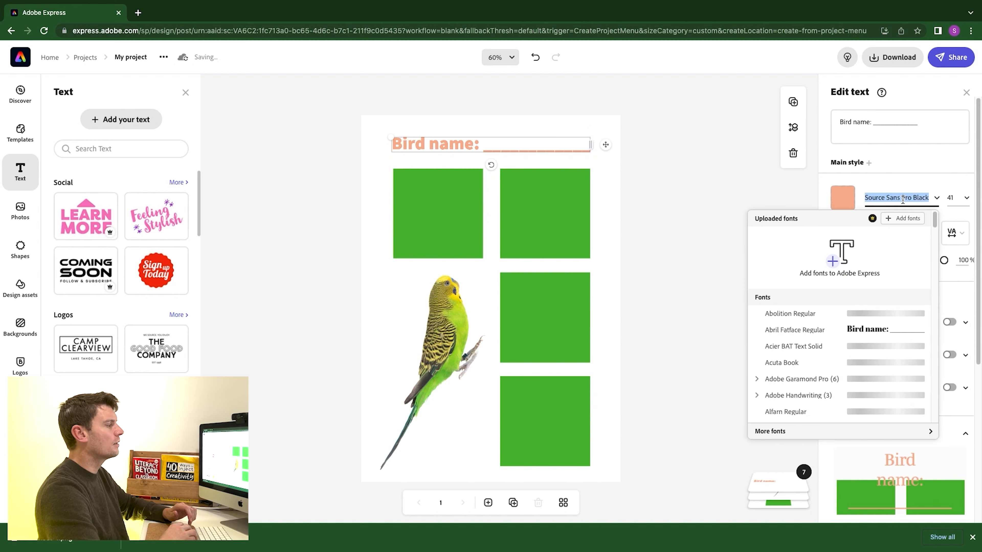
type("nexa")
left_click(840, 239)
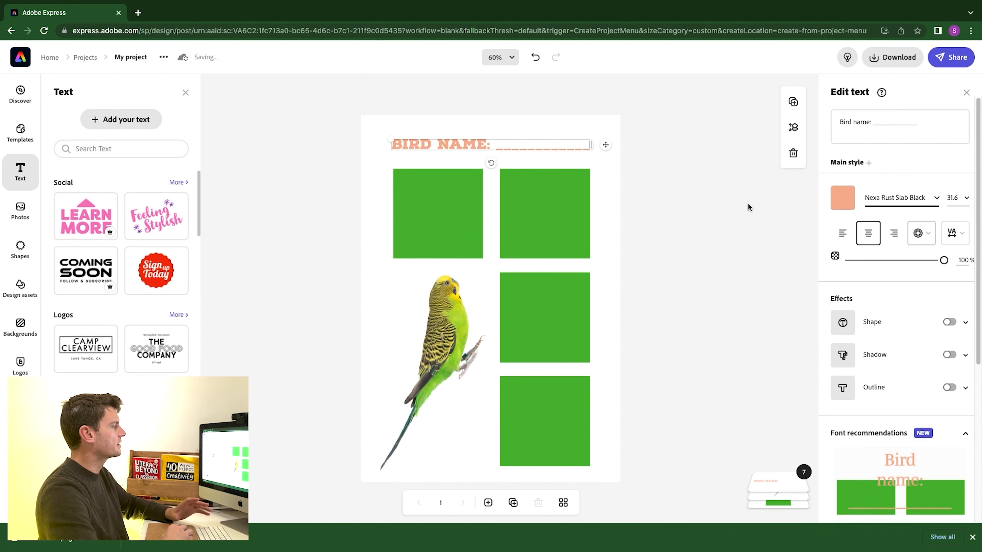
left_click(842, 198)
left_click(874, 290)
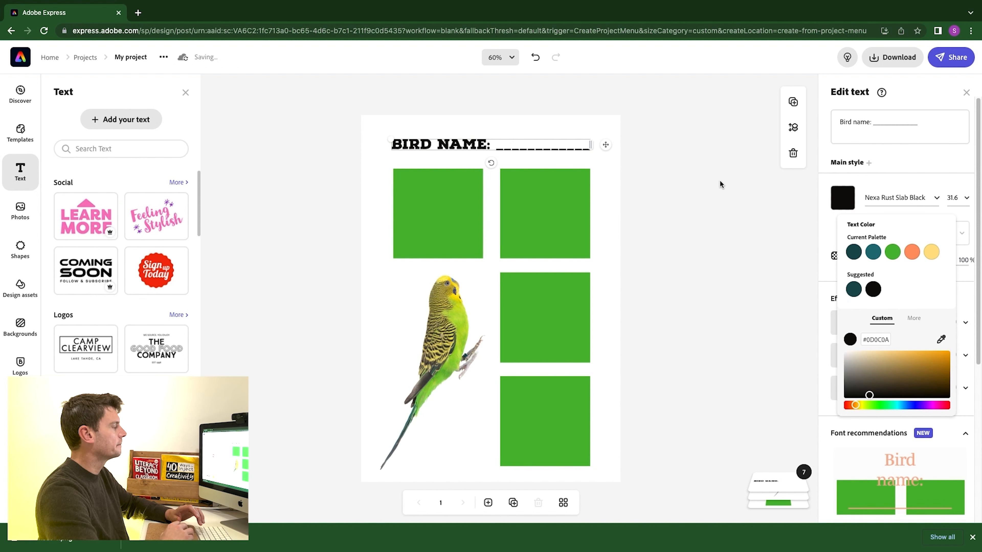
left_click(695, 191)
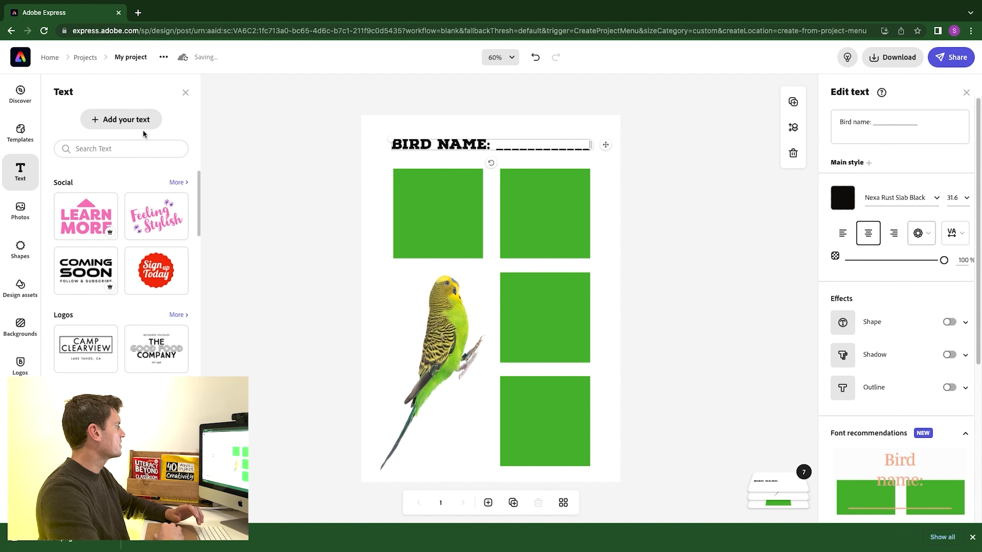
- Add the heading "Interesting fact", shrink it to size 16.9 and fit it along the top of the upper left square
left_click(129, 119)
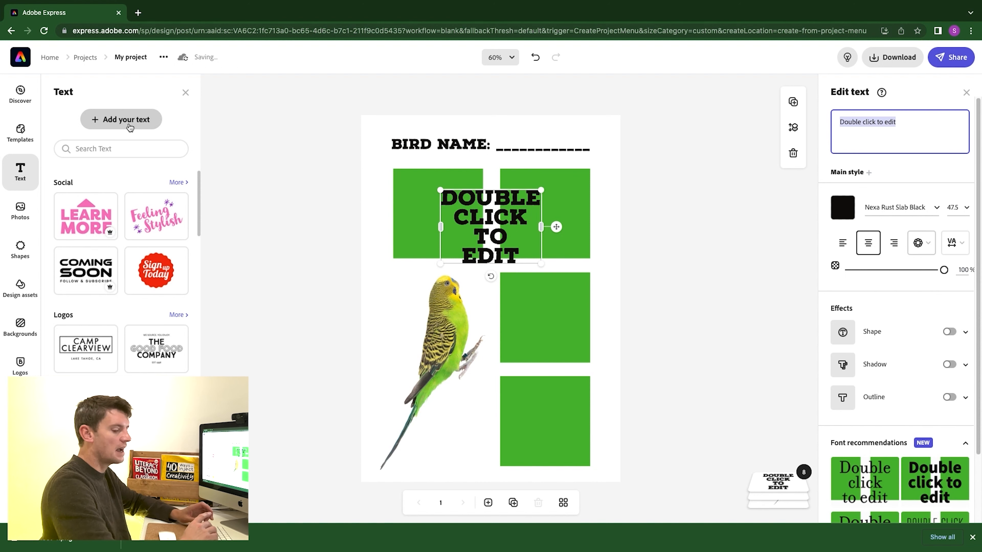
type("Interesting fact")
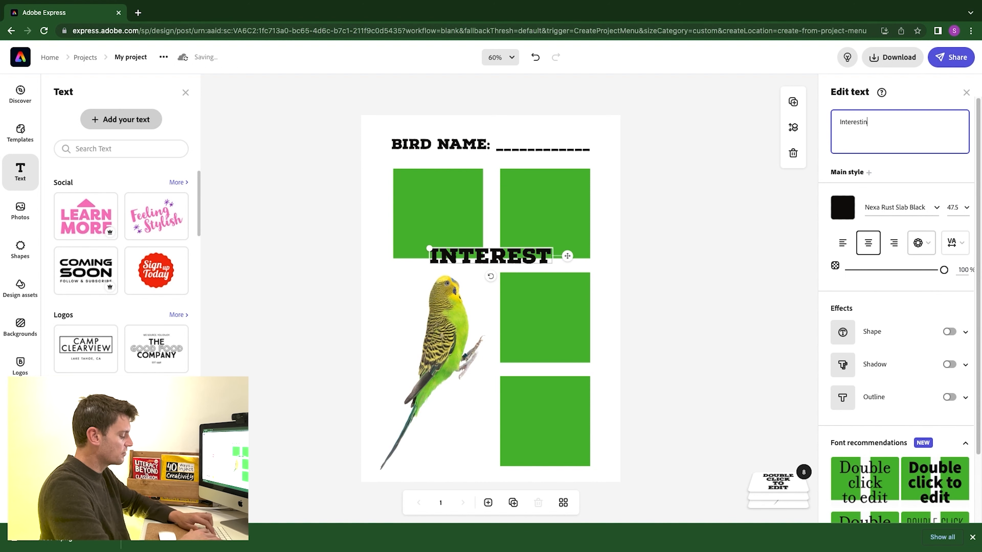
left_click_drag(485, 248, 497, 180)
left_click_drag(391, 175, 396, 175)
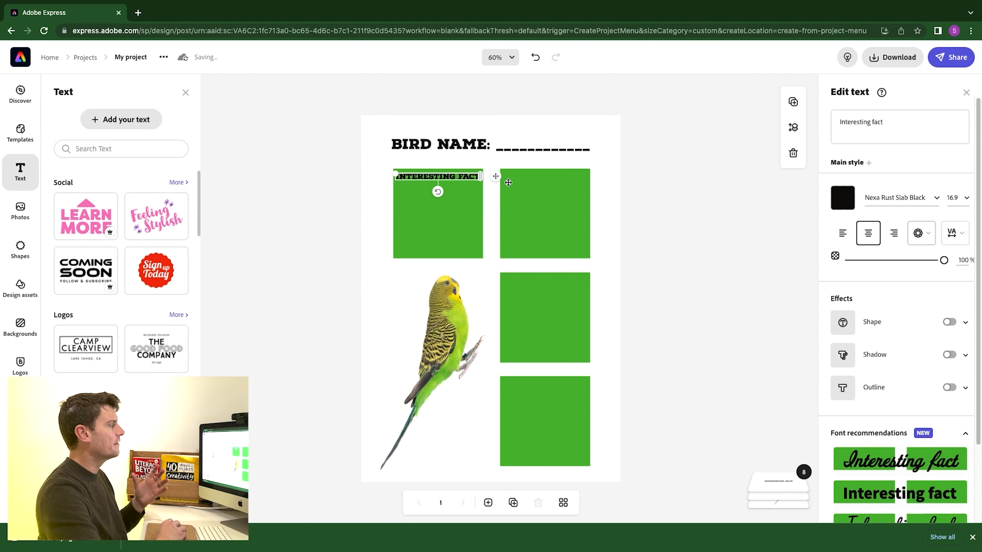
- Duplicate the heading onto the top of the upper right square and change its text to "Physical features"
left_click(799, 105)
left_click_drag(495, 176, 600, 179)
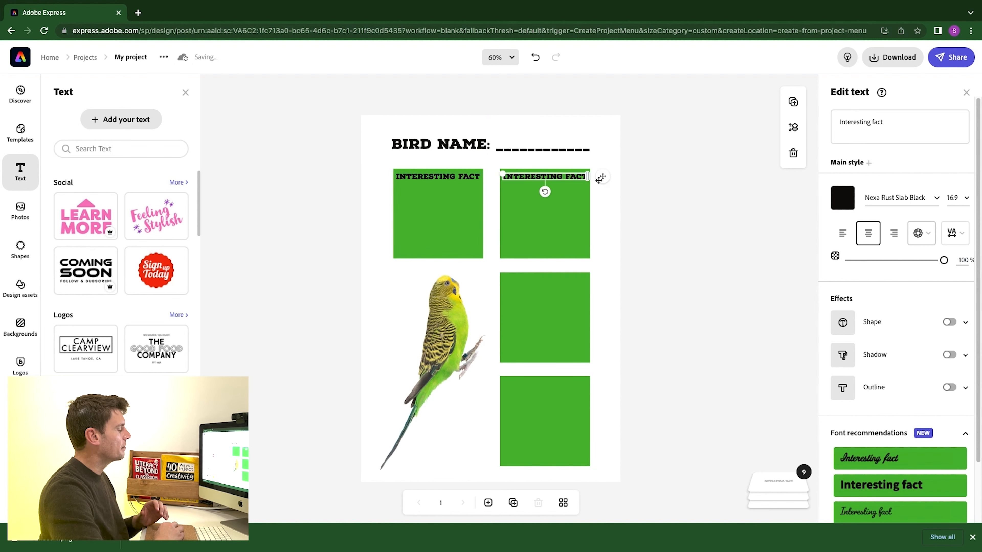
type("Physical features")
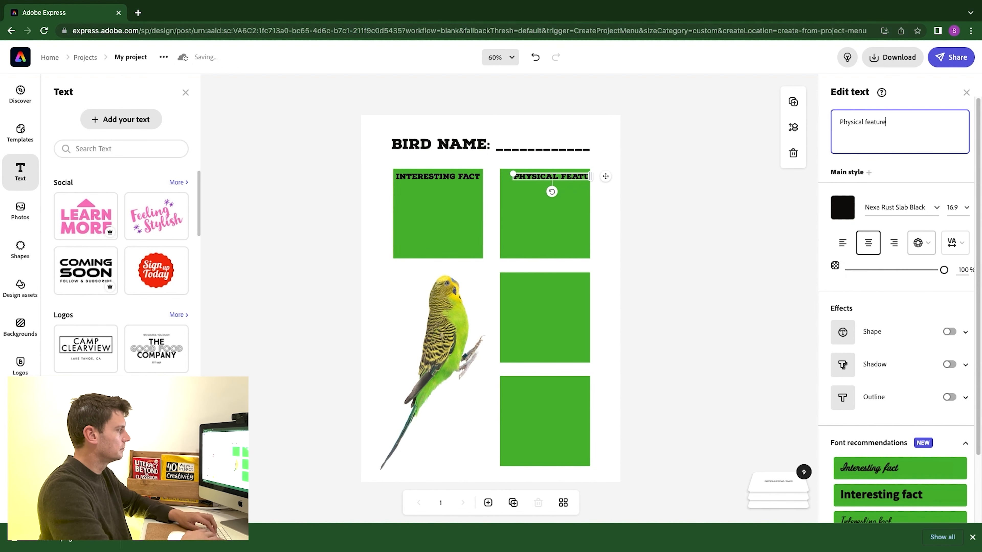
- Place a copy of the "Physical features" heading on the square below and change its text to "Habitat"
left_click_drag(600, 178, 602, 283)
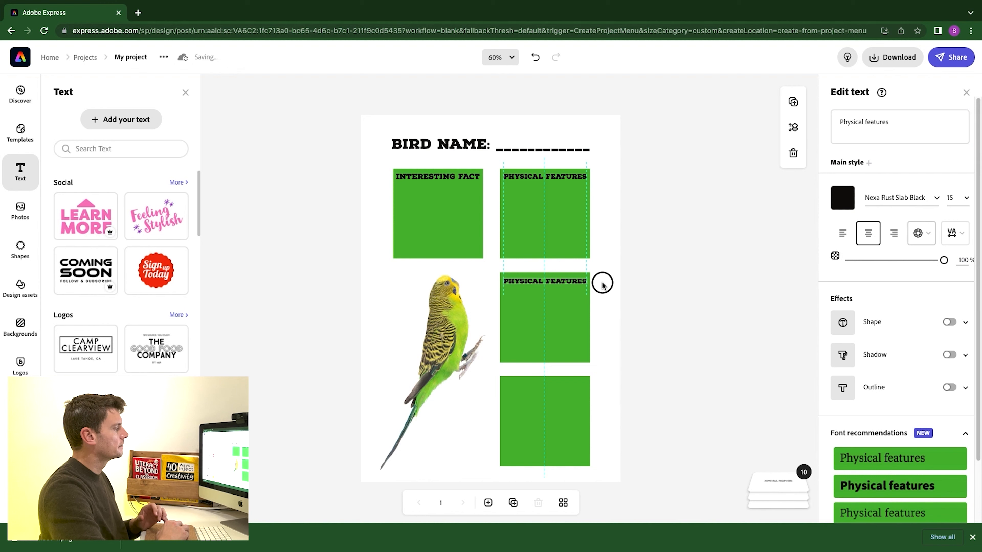
triple_click(844, 117)
type("Habitat")
- Duplicate the "Habitat" heading onto the lowest square and change its text to "Diet"
left_click(793, 101)
left_click_drag(585, 285, 577, 387)
triple_click(847, 122)
type("Diet")
left_click(707, 228)
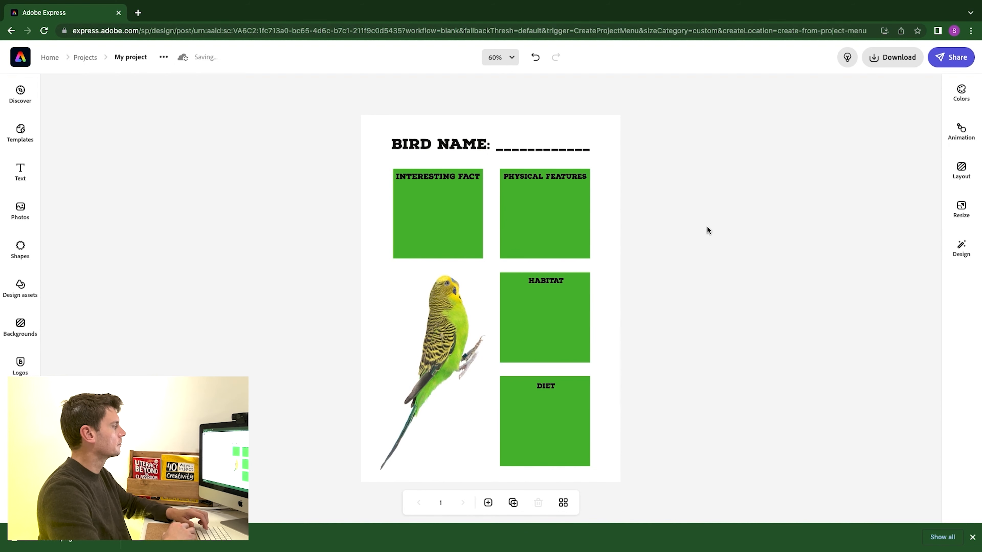
- Search the design assets for "birds" and browse the illustrations
left_click(20, 249)
left_click(15, 291)
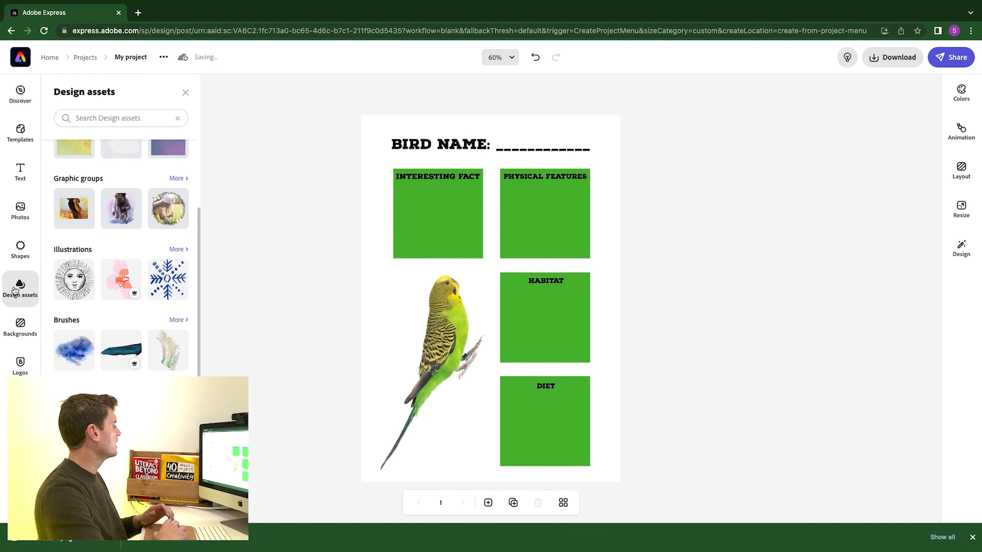
left_click(66, 120)
type("birds")
key("Return")
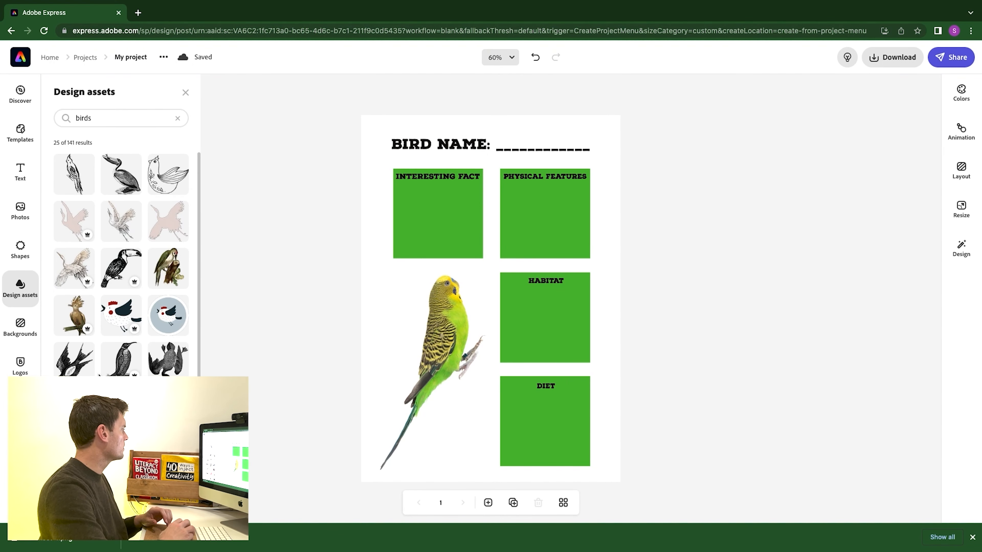
scroll(99, 375, "down", 10)
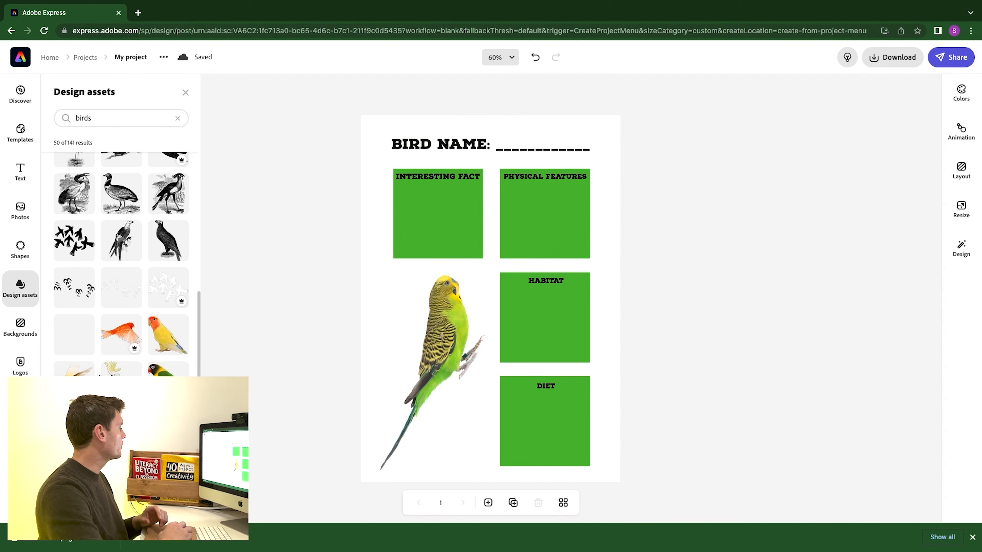
- Search the backgrounds for "bird" and apply the white pattern with slender brown feathers to the page
left_click(20, 327)
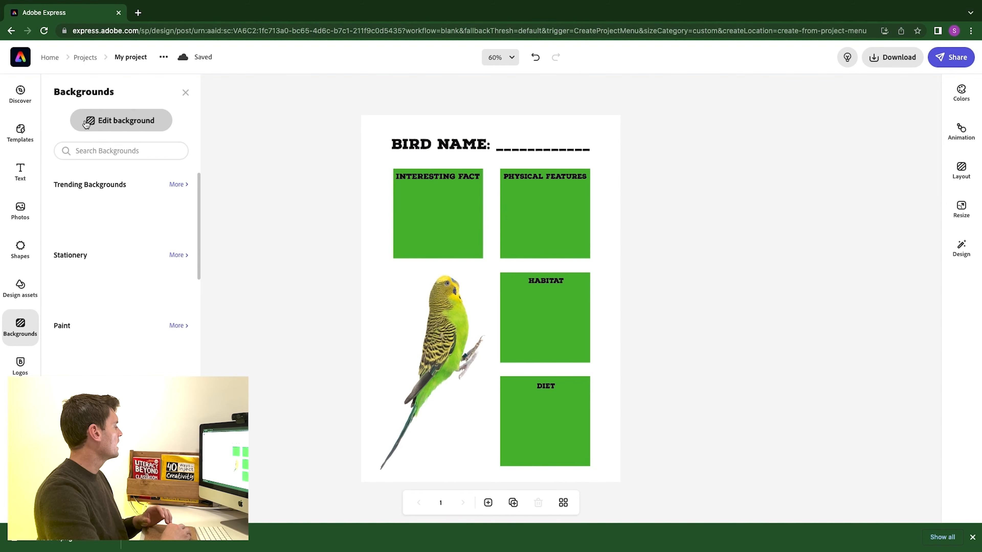
left_click(89, 151)
key("Return")
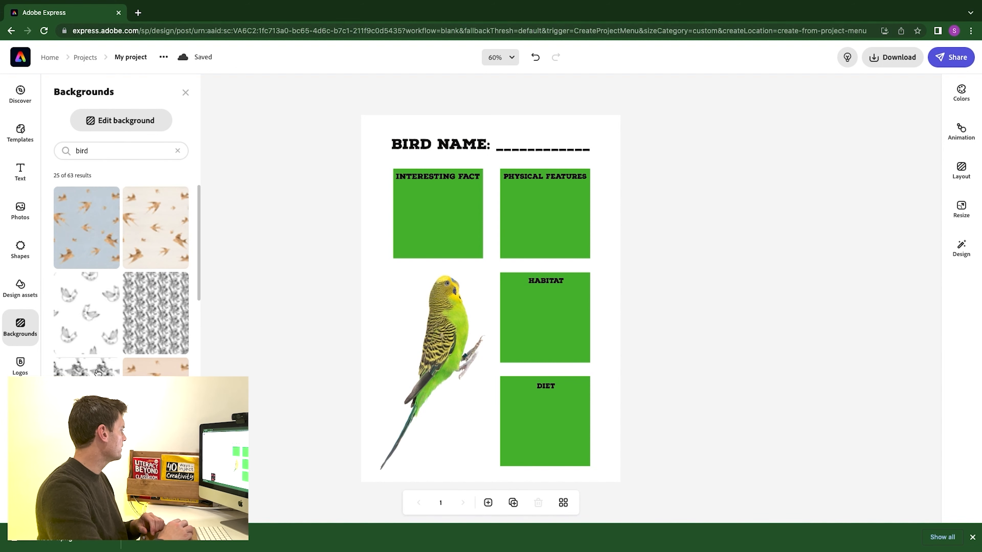
scroll(145, 325, "down", 10)
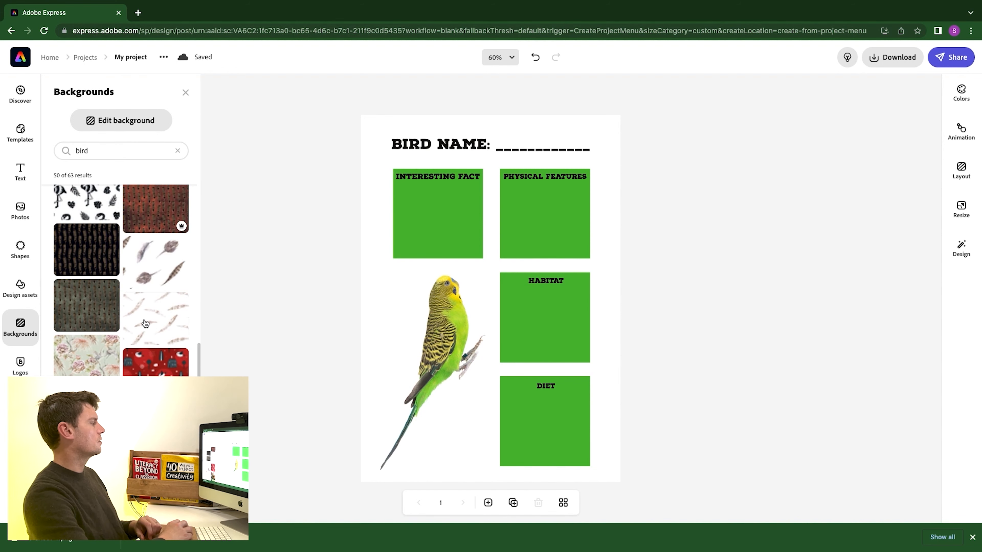
left_click(146, 323)
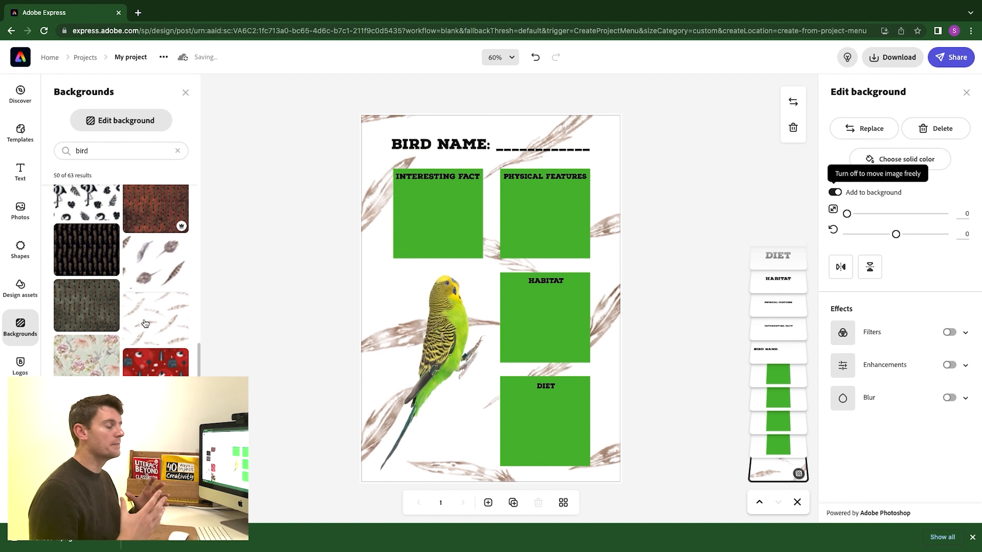
- Rename the project as Bird Fact File
left_click(130, 57)
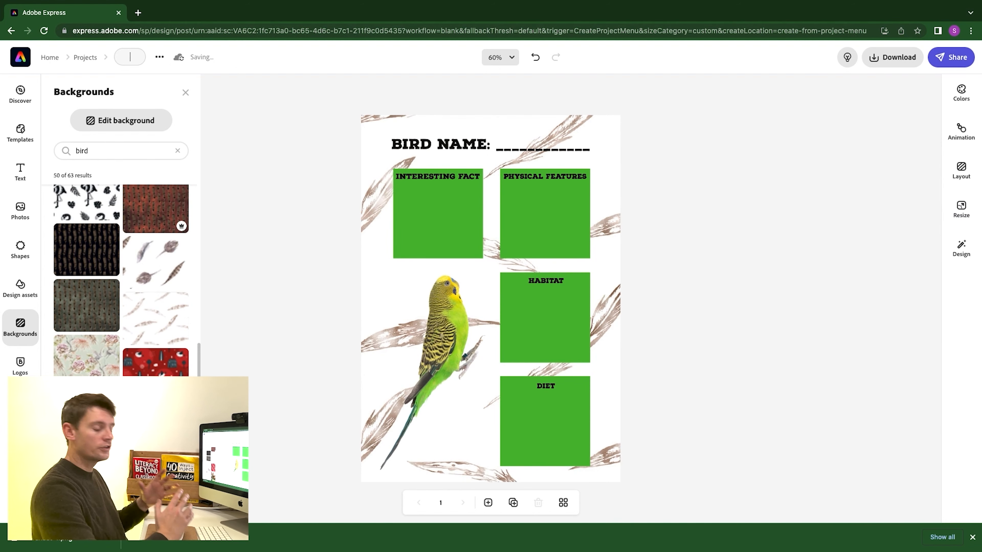
type("Bird Fact File")
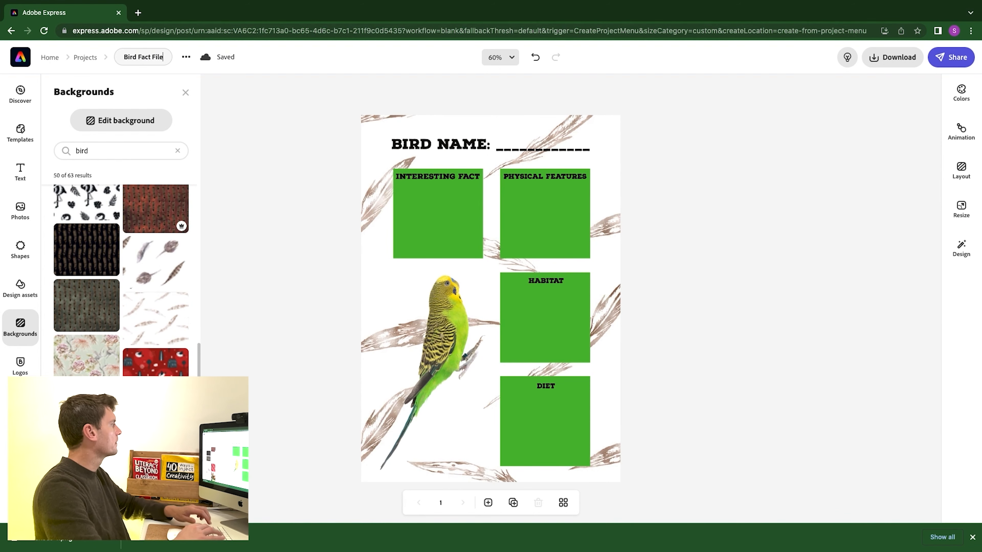
key("Return")
- Download the design as a PNG and generate a link for sharing it
left_click(893, 57)
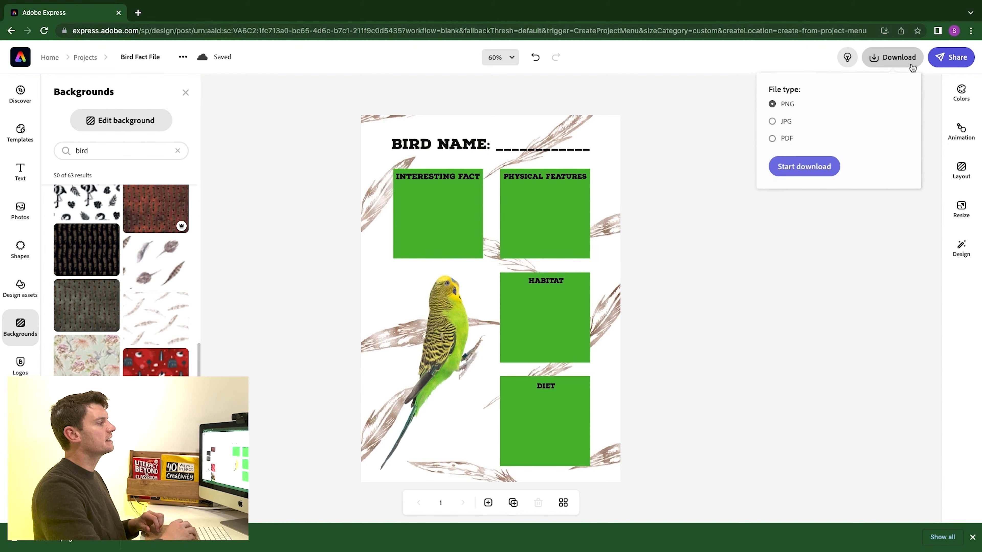
left_click(818, 175)
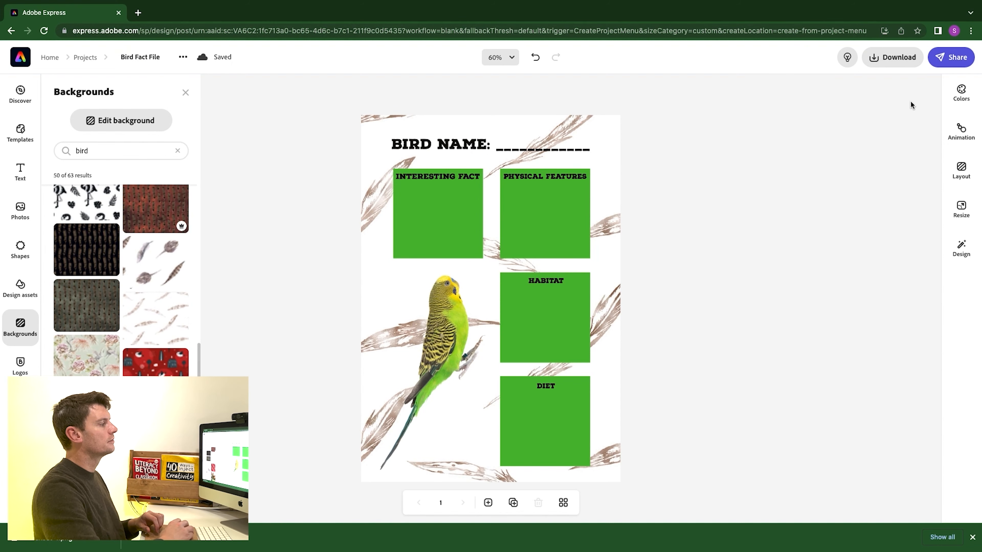
left_click(942, 62)
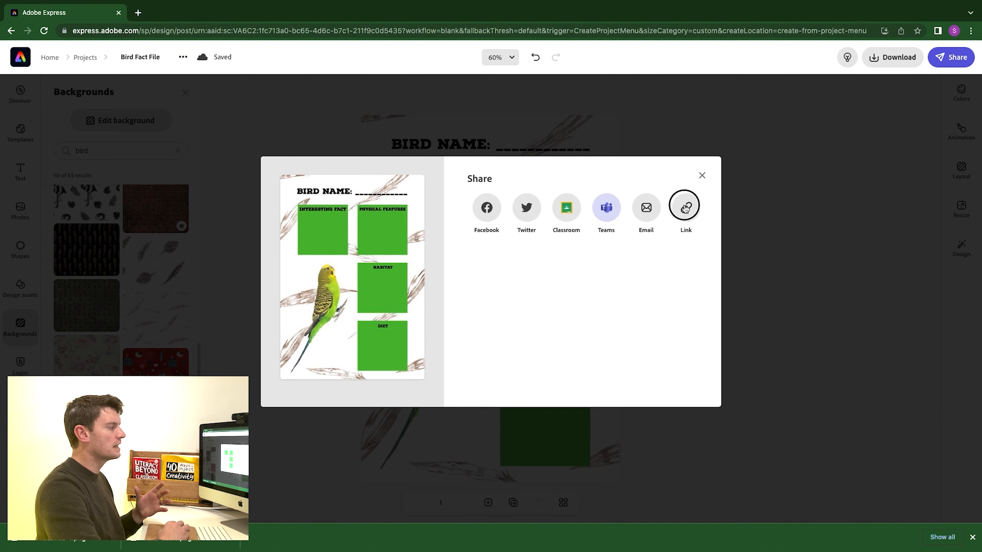
left_click(685, 209)
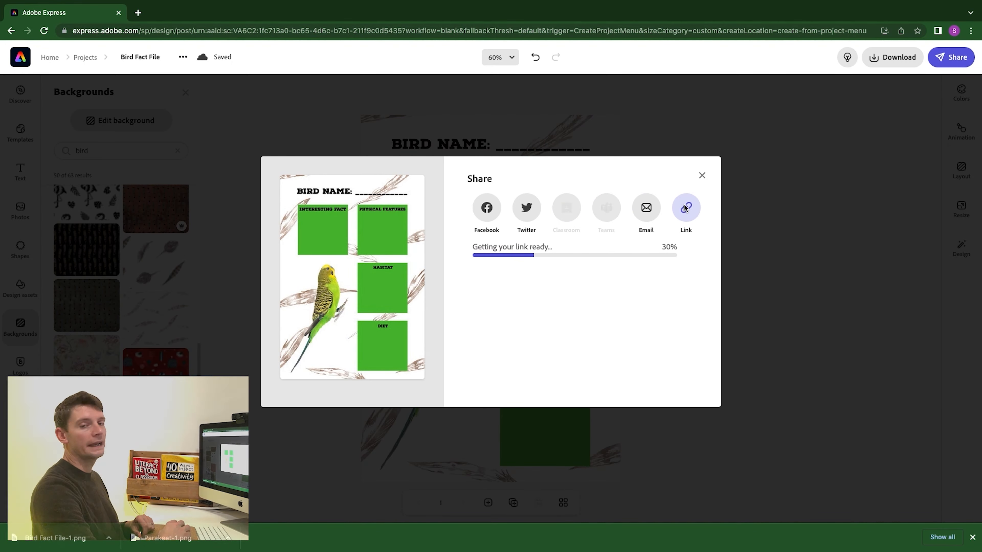